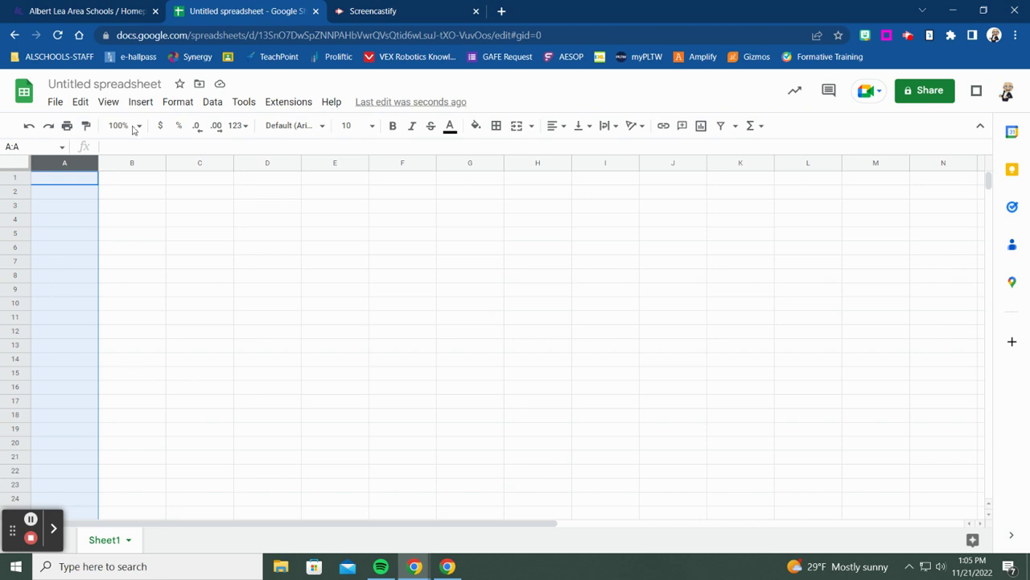
- Rename the untitled spreadsheet as Timeline
click(139, 83)
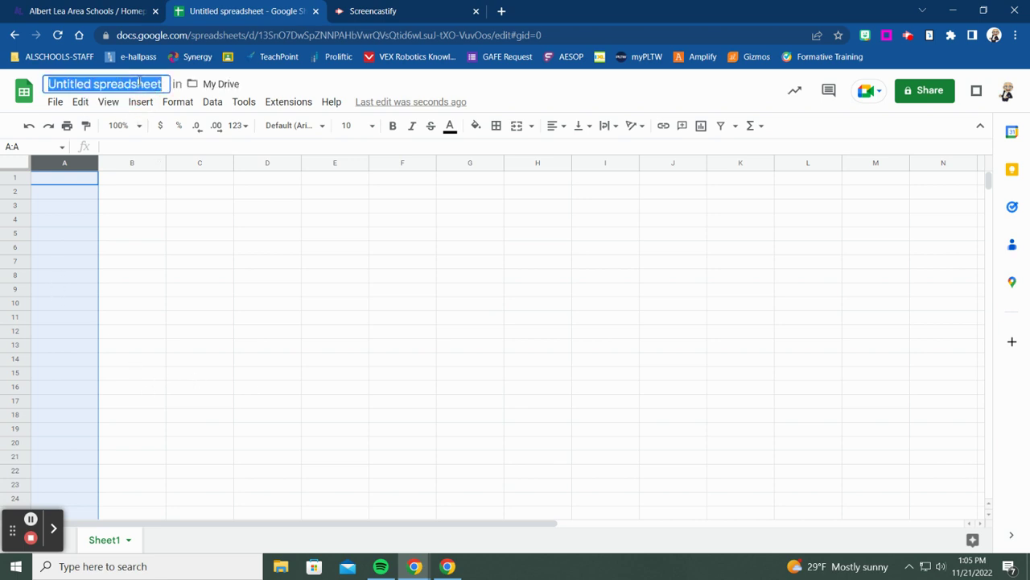
text(Timeline)
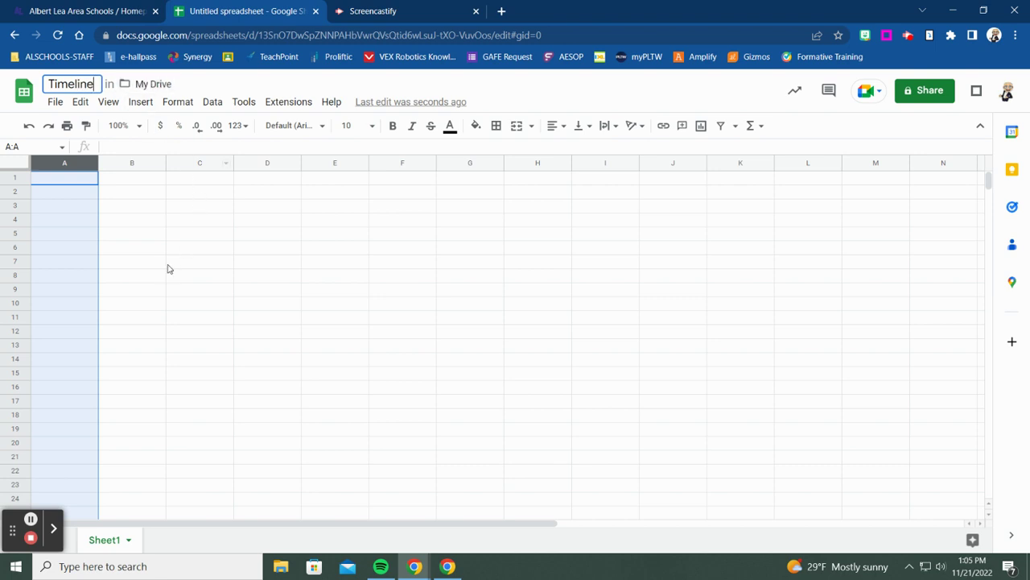
drag(168, 262, 153, 264)
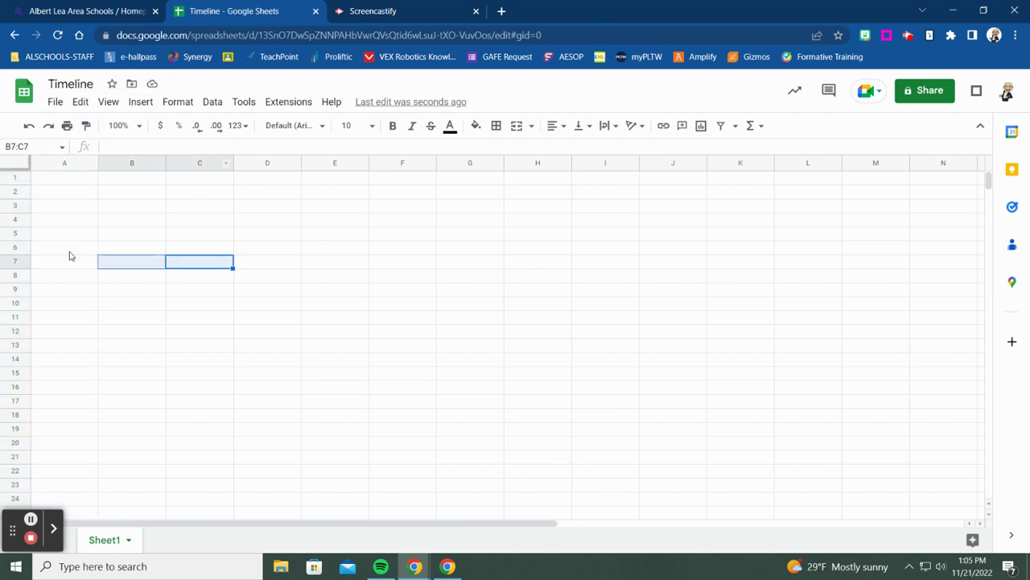
- Rename the Sheet1 worksheet as data
right_click(98, 544)
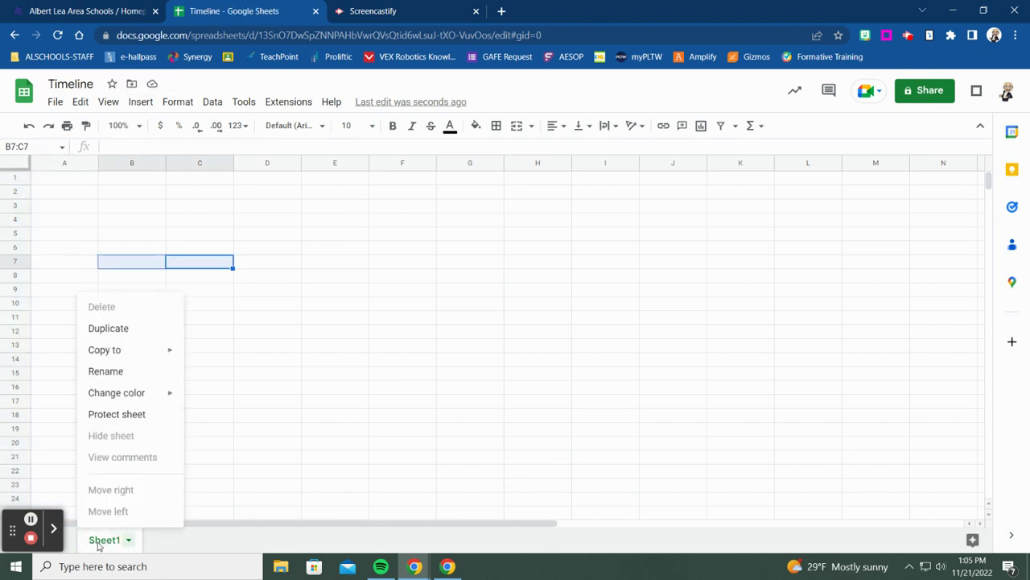
click(99, 372)
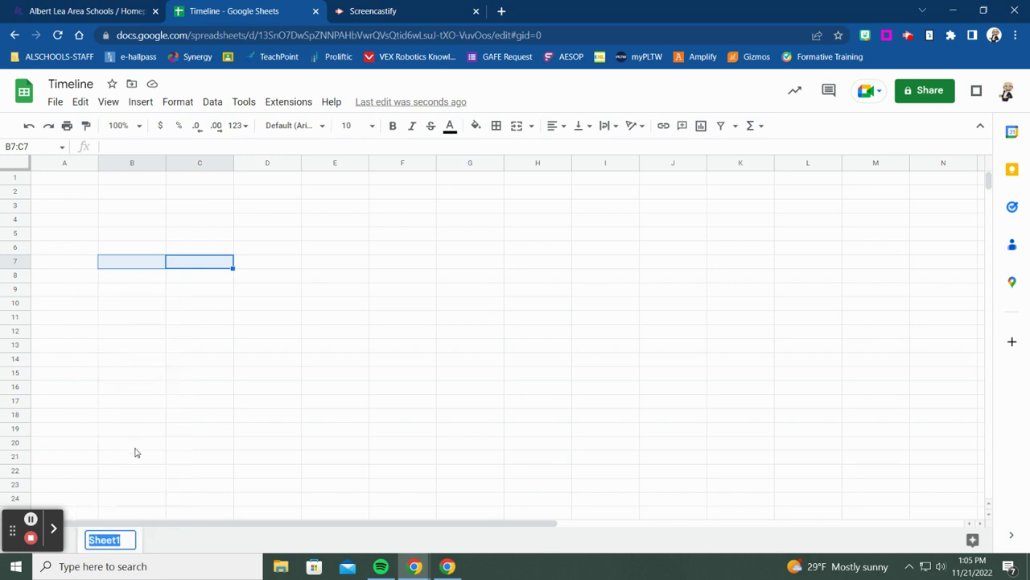
text(data)
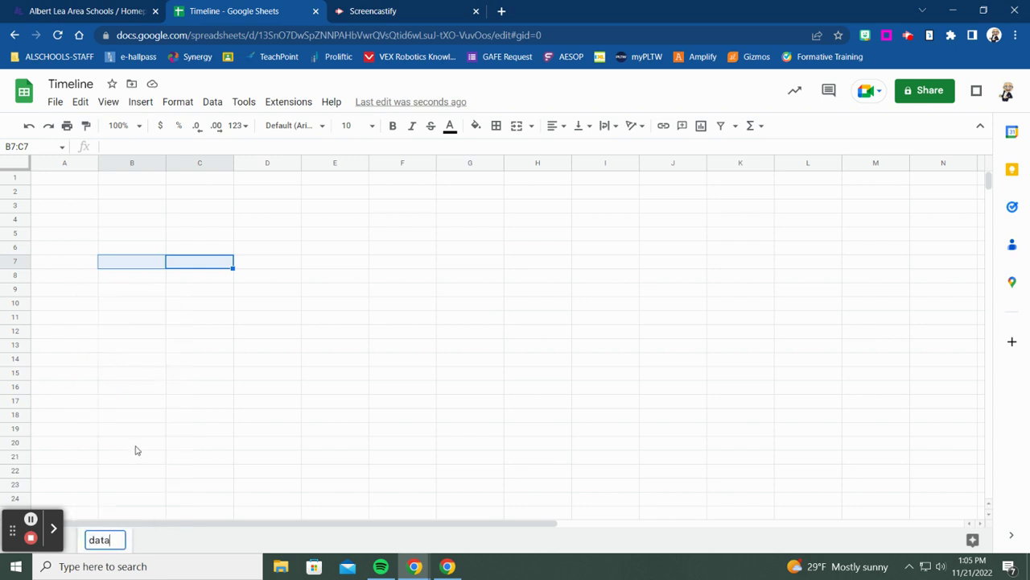
click(184, 448)
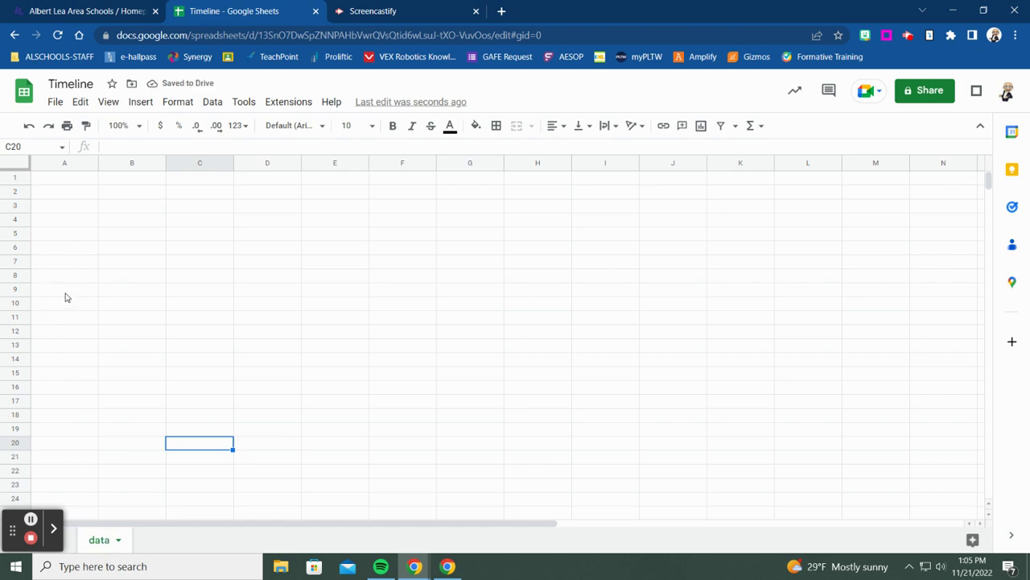
- Enter the column heading Start Date in cell A1
click(73, 181)
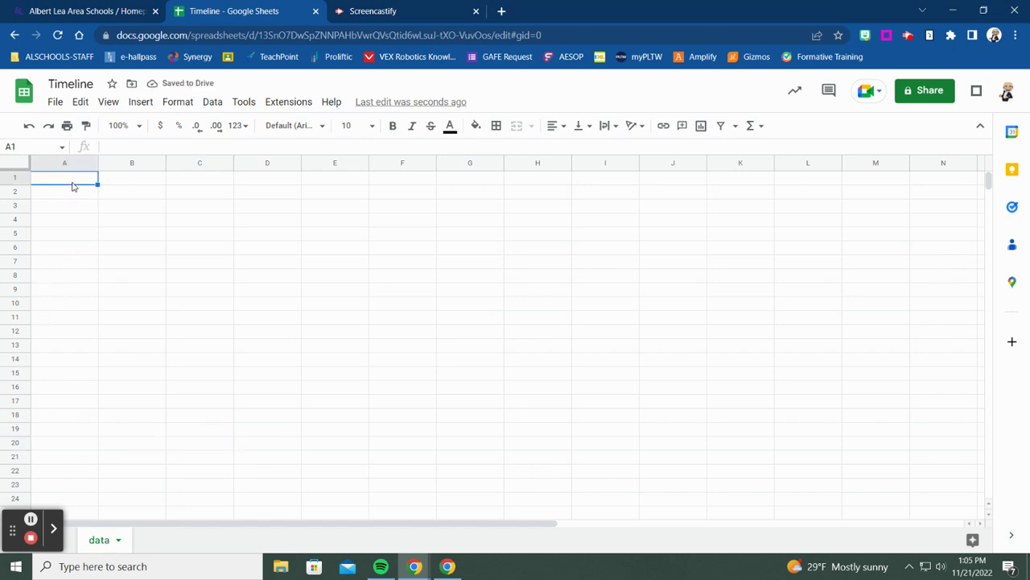
text(Start Date)
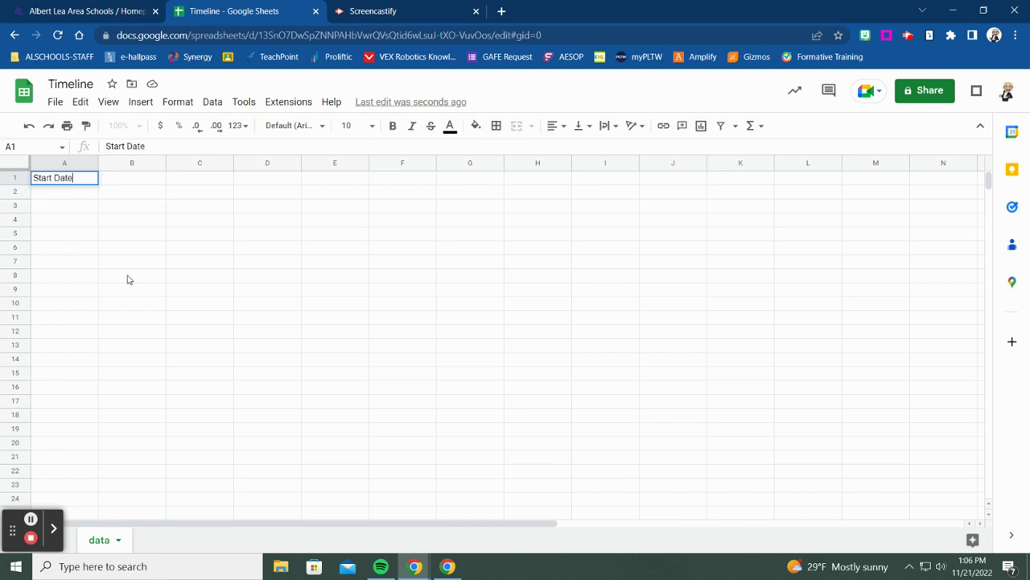
click(78, 278)
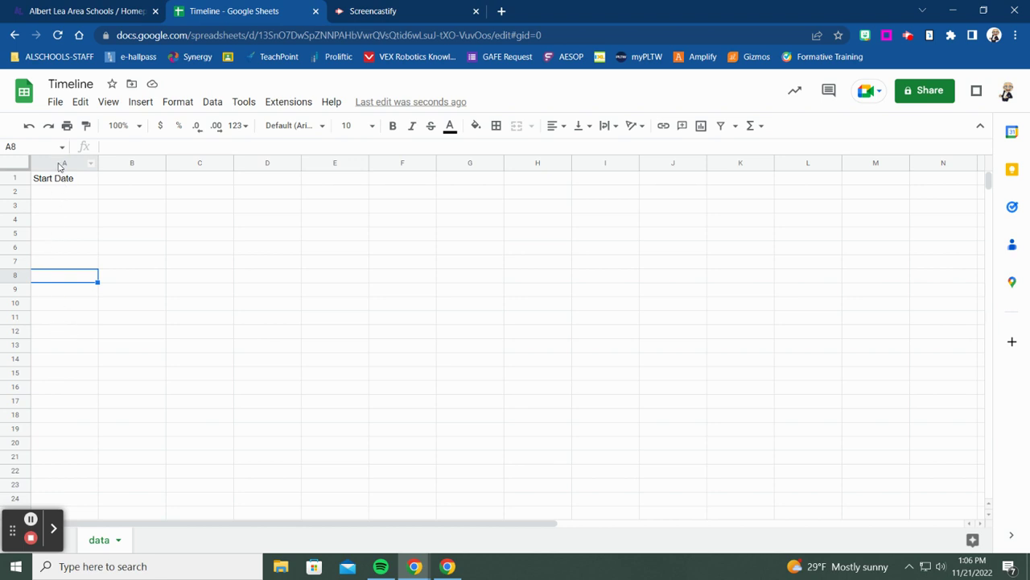
- Apply the Date number format to the whole of column A
click(60, 164)
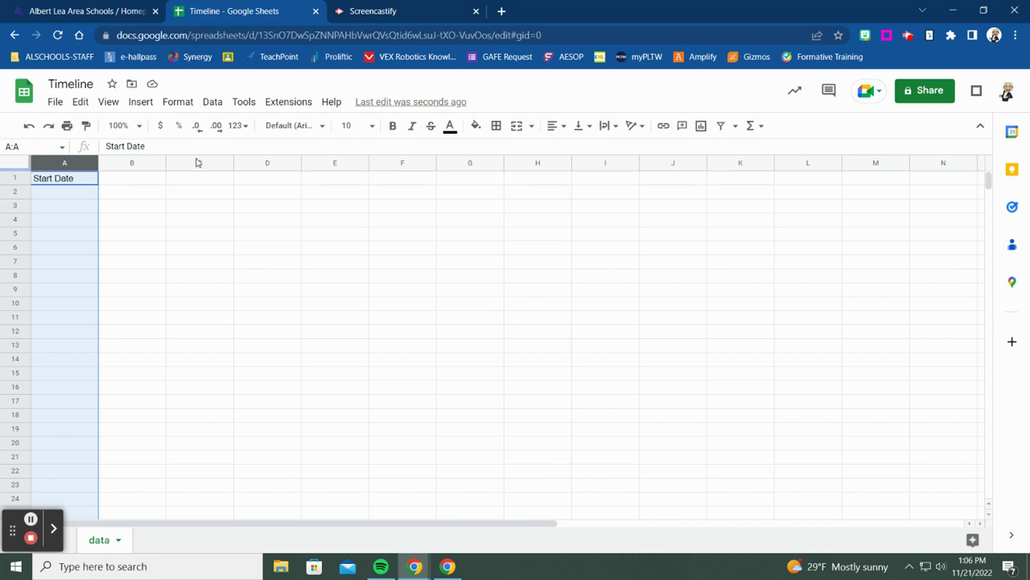
click(178, 103)
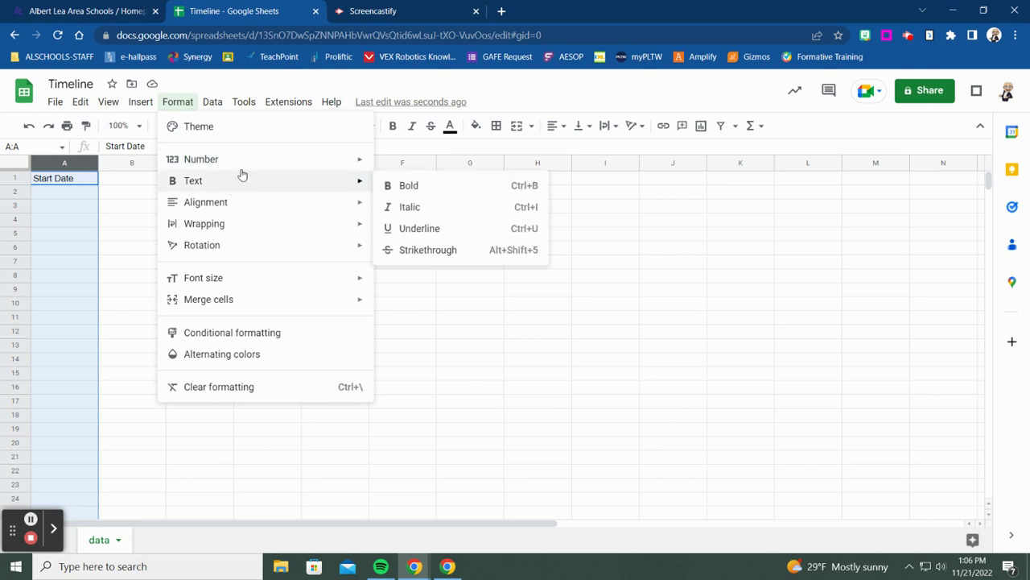
mouse_move(254, 167)
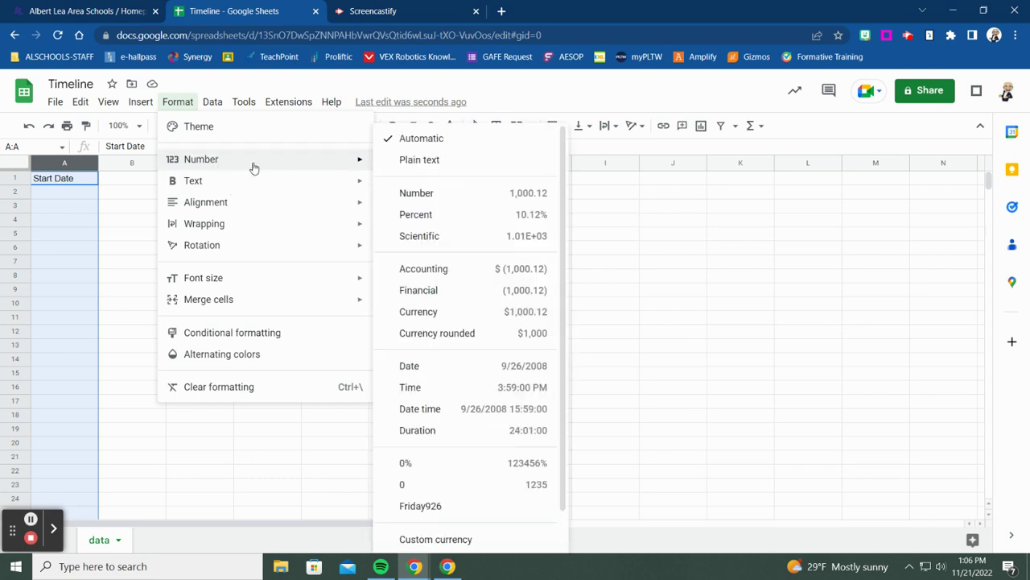
click(449, 367)
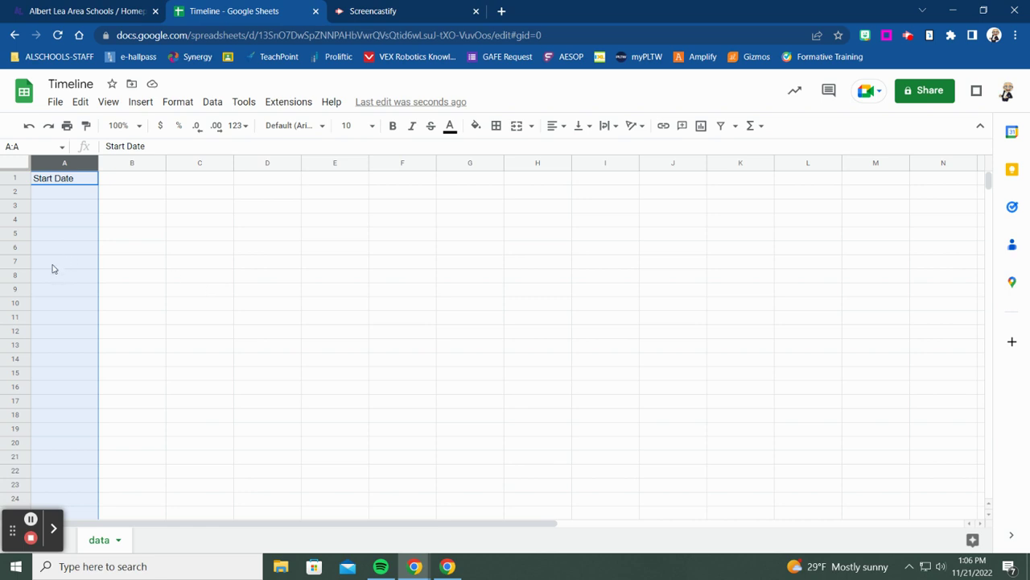
- Enter the column heading End Date in cell B1
click(127, 181)
text(E)
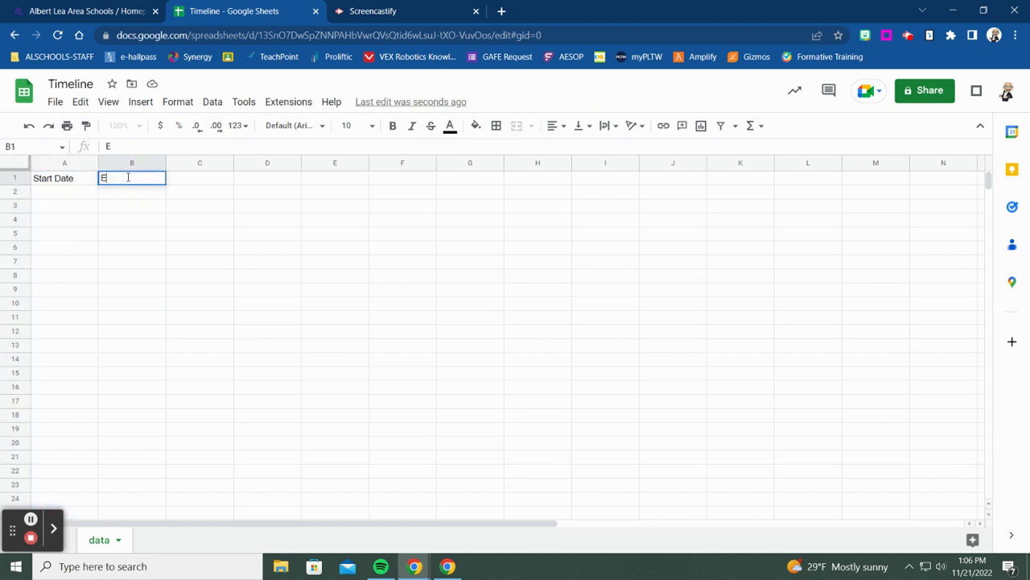
text(nd Datye)
key(BackSpace)
key(BackSpace)
text(e)
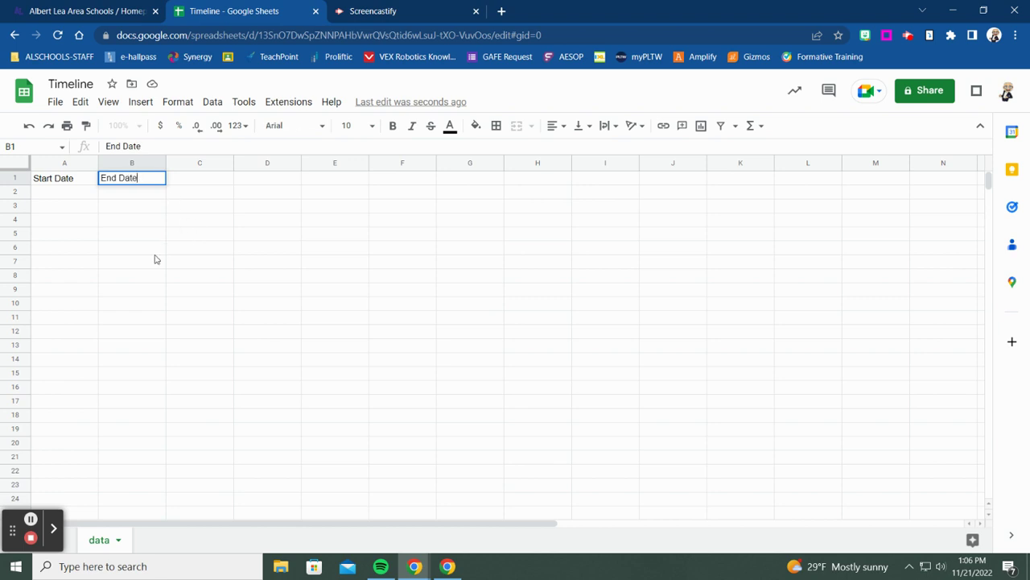
click(118, 205)
- Apply the Date number format to the whole of column B
click(113, 164)
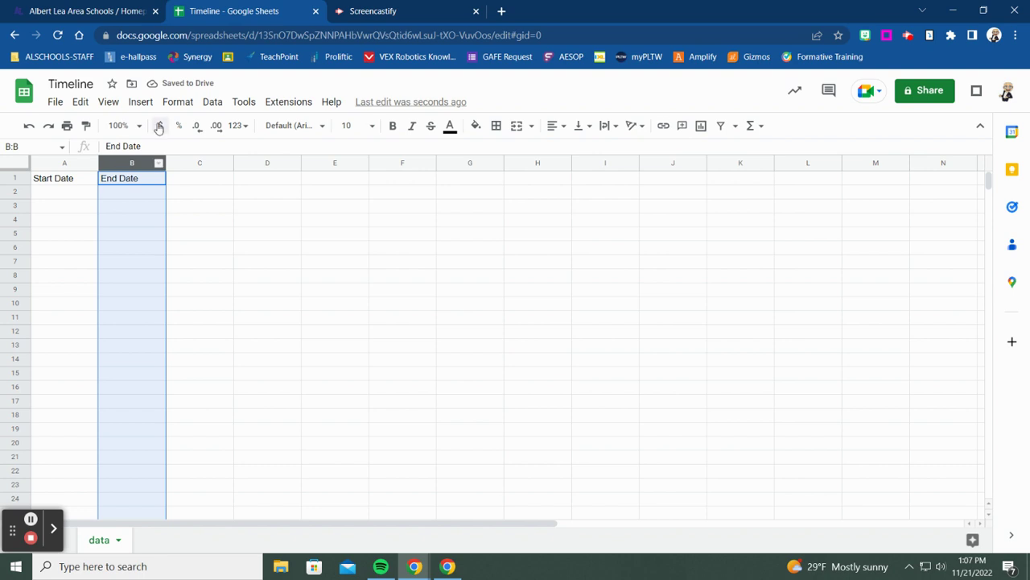
click(176, 102)
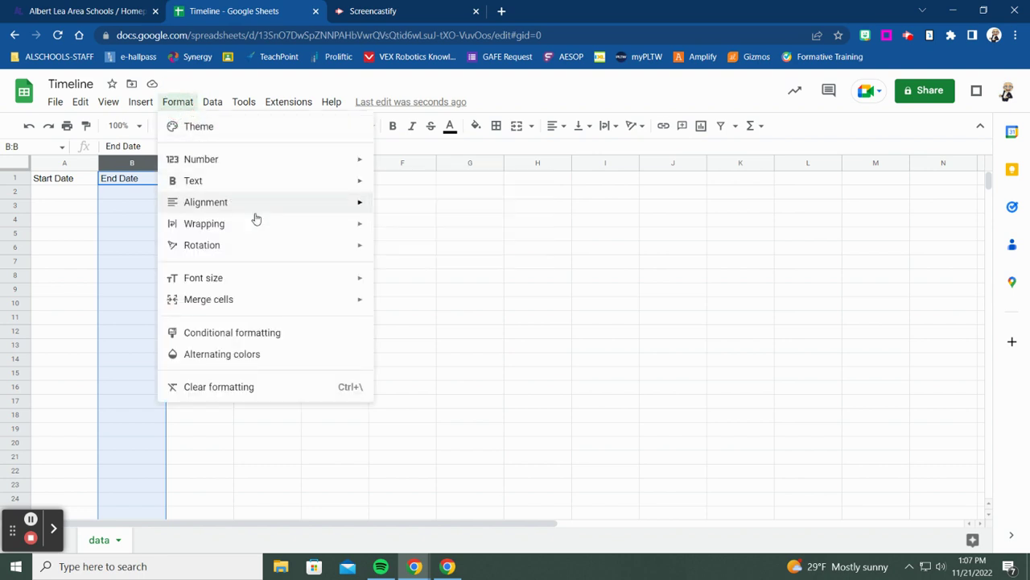
mouse_move(287, 160)
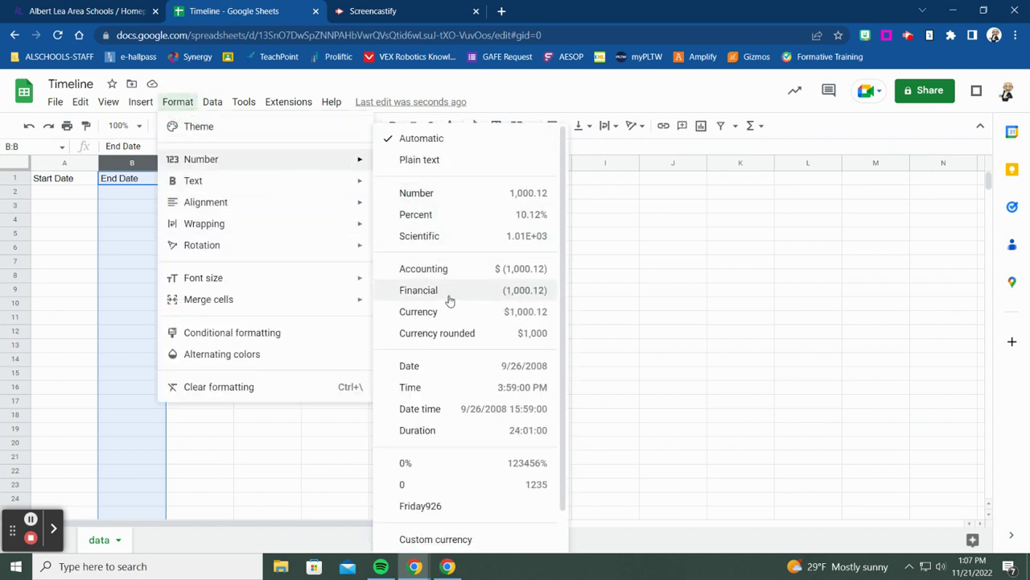
click(451, 369)
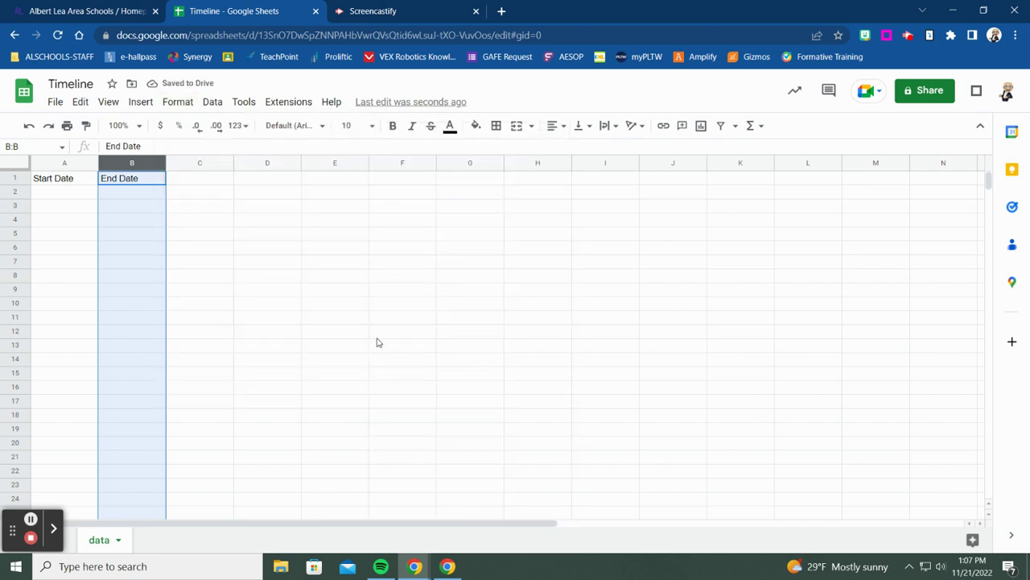
- Enter the heading Card Title in cell C1 and widen column C to about twice its width
click(204, 182)
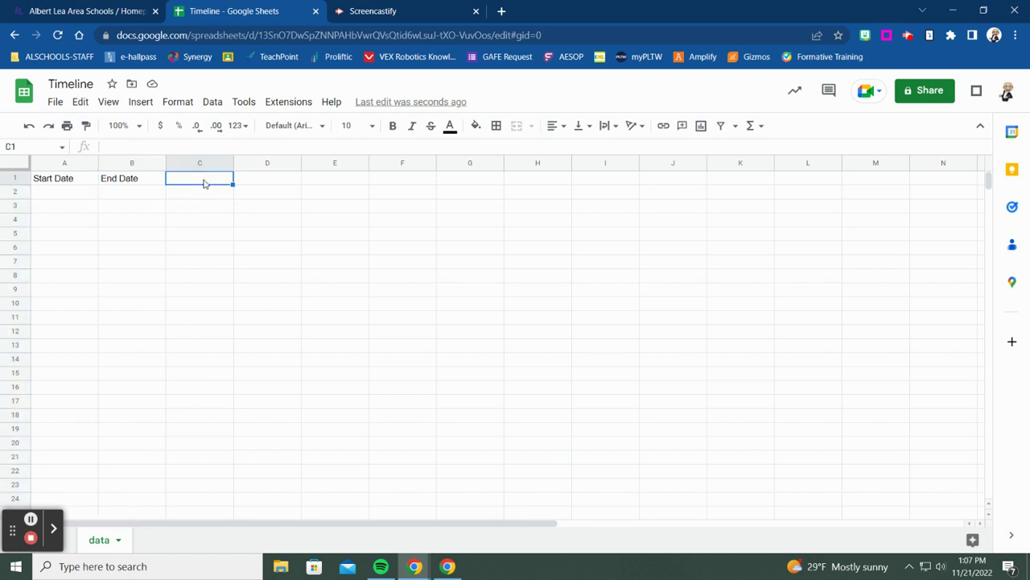
text(Card T)
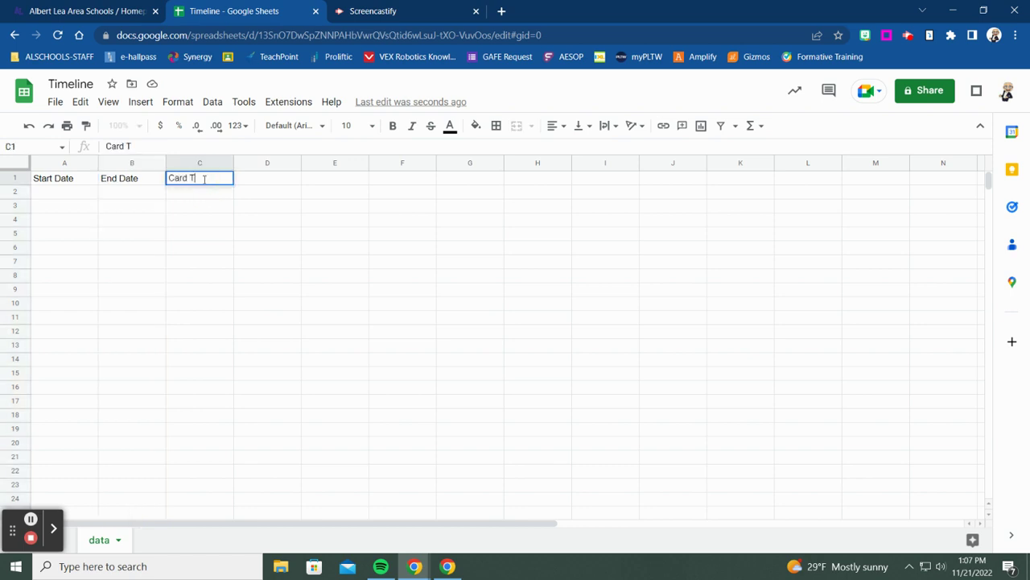
text(itle)
drag(234, 164, 315, 164)
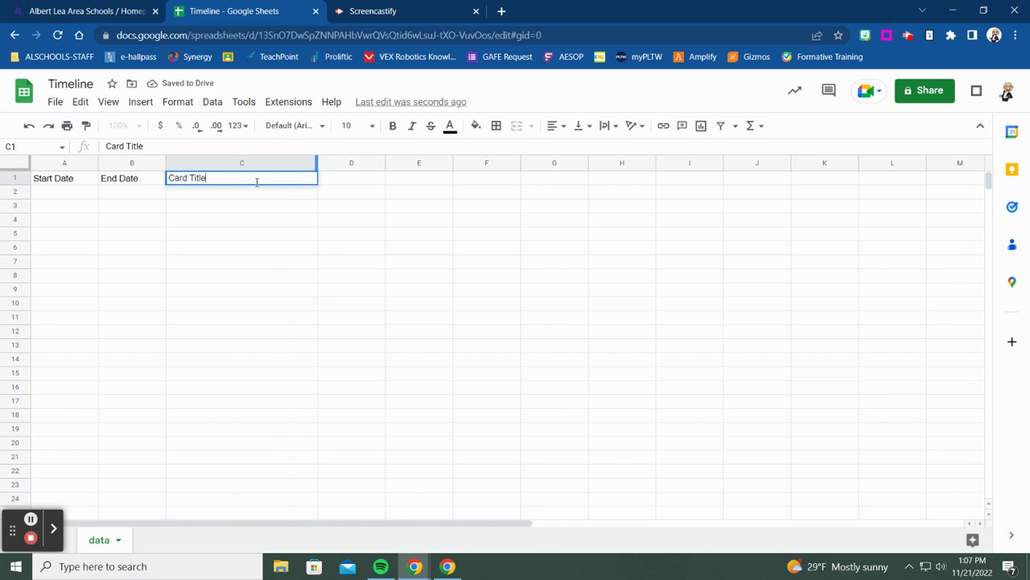
click(239, 193)
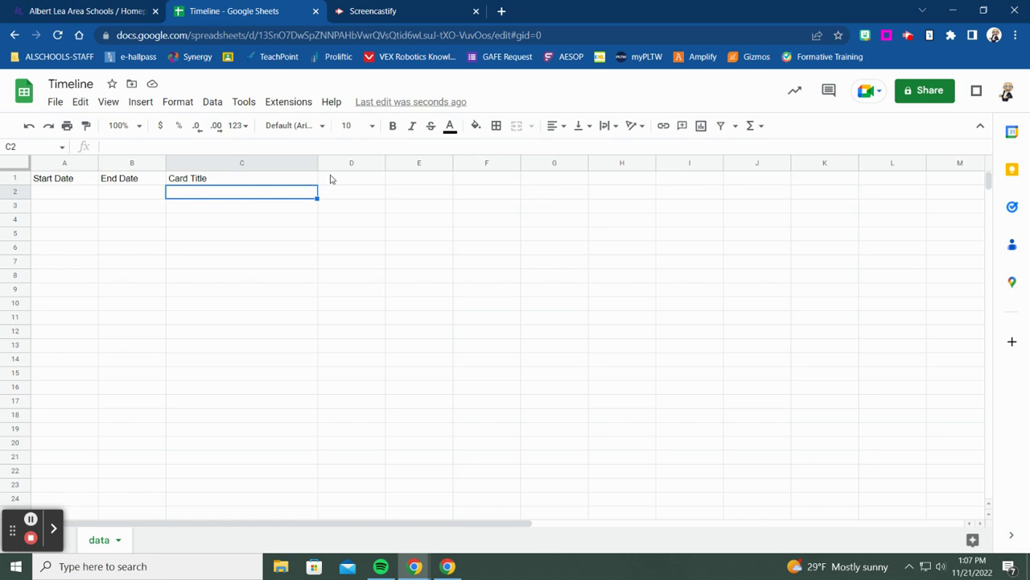
- Enter the heading Card Detail in cell D1 and widen column D to nearly three times its width
click(334, 178)
text(Card)
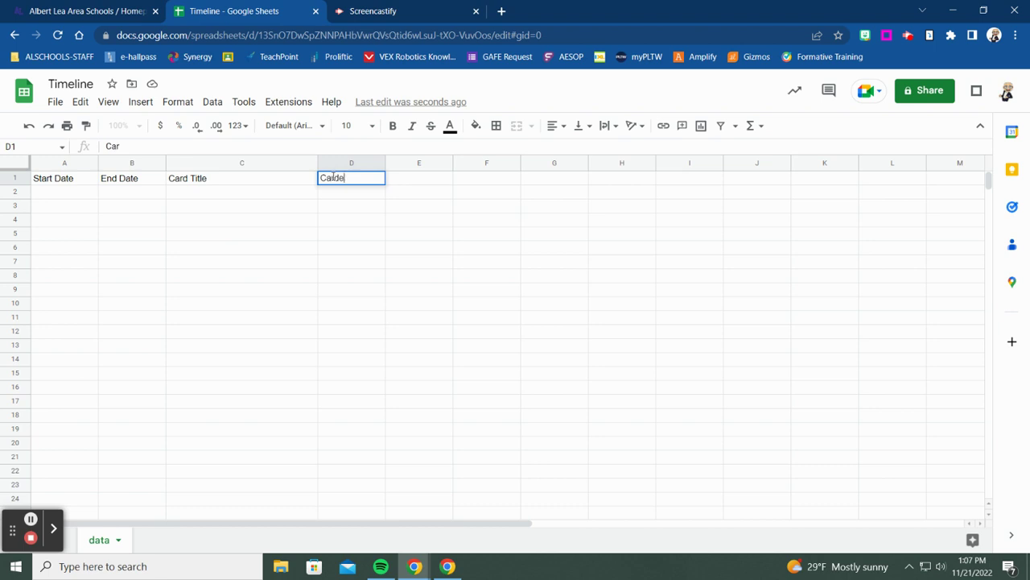
text( Detail)
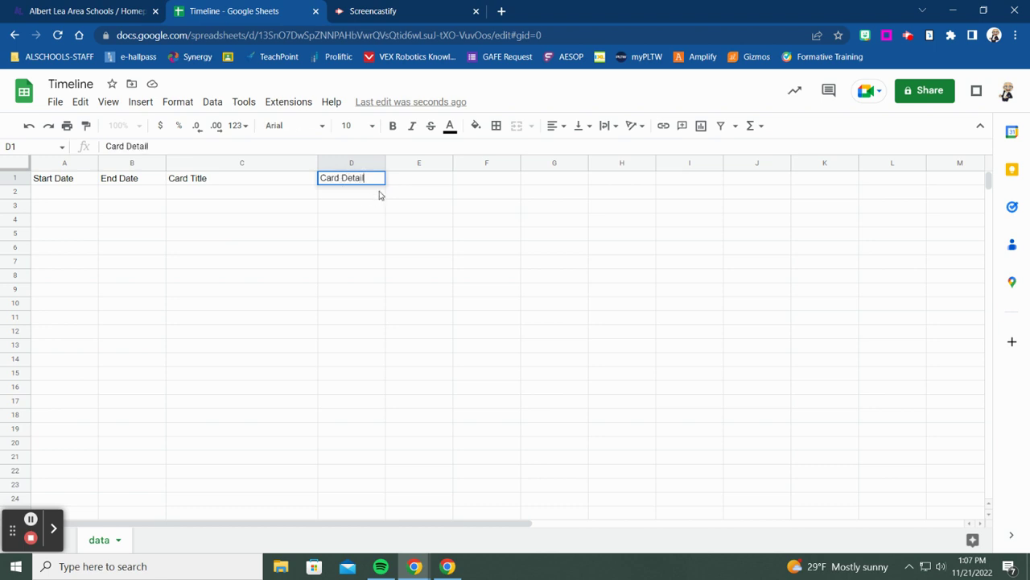
drag(386, 162, 505, 164)
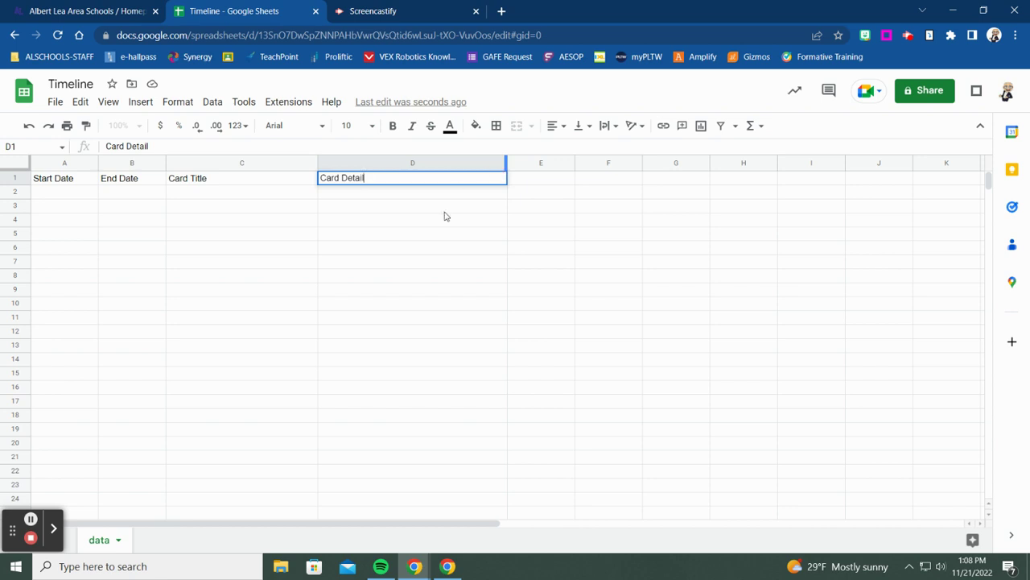
- Enter the headings Color in cell E1 and Group in cell F1
click(530, 185)
text(Color)
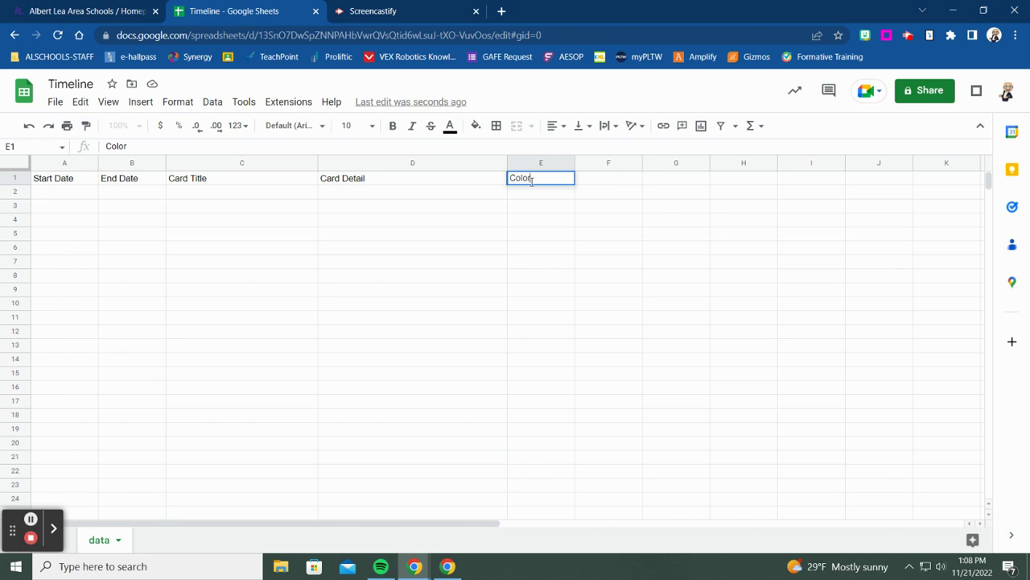
click(611, 180)
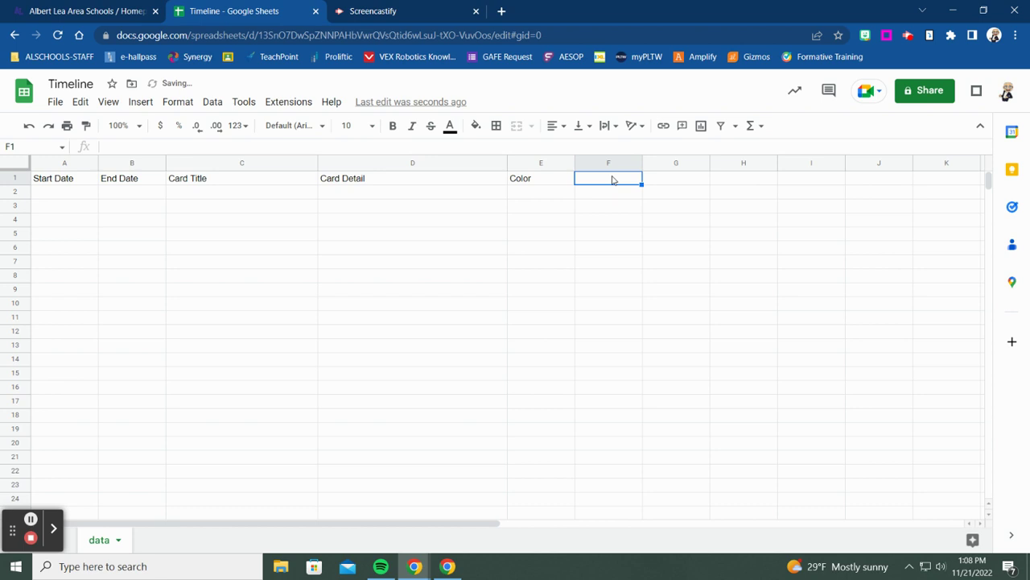
text(Group)
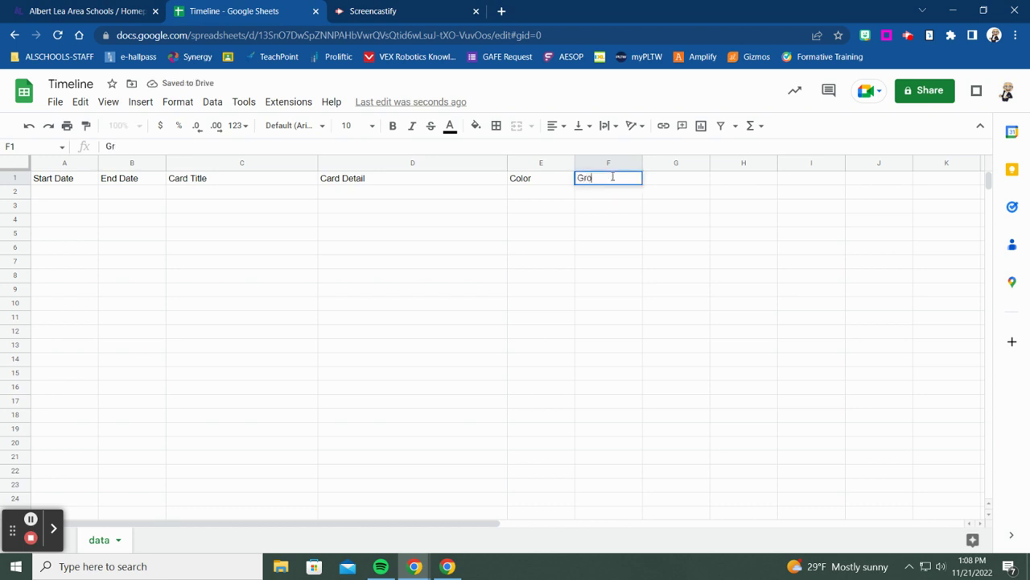
click(634, 196)
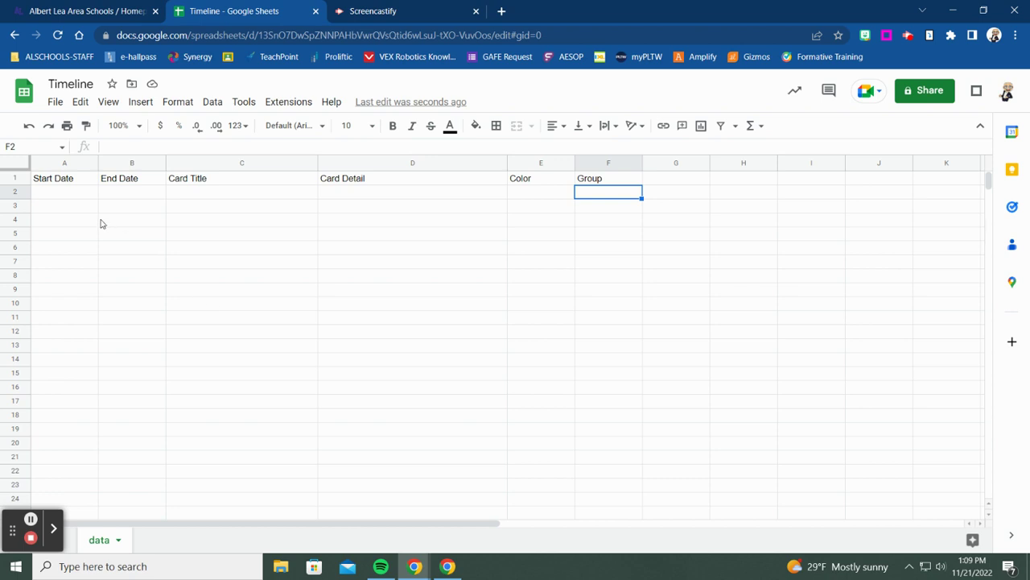
- Enter the start date 10/12/1985 in cell A2
click(69, 194)
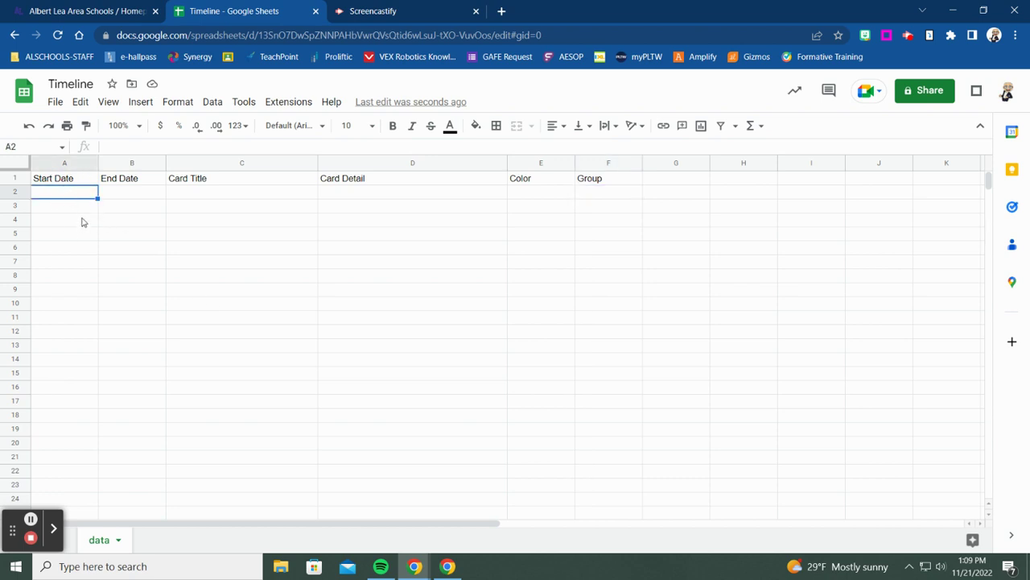
click(84, 210)
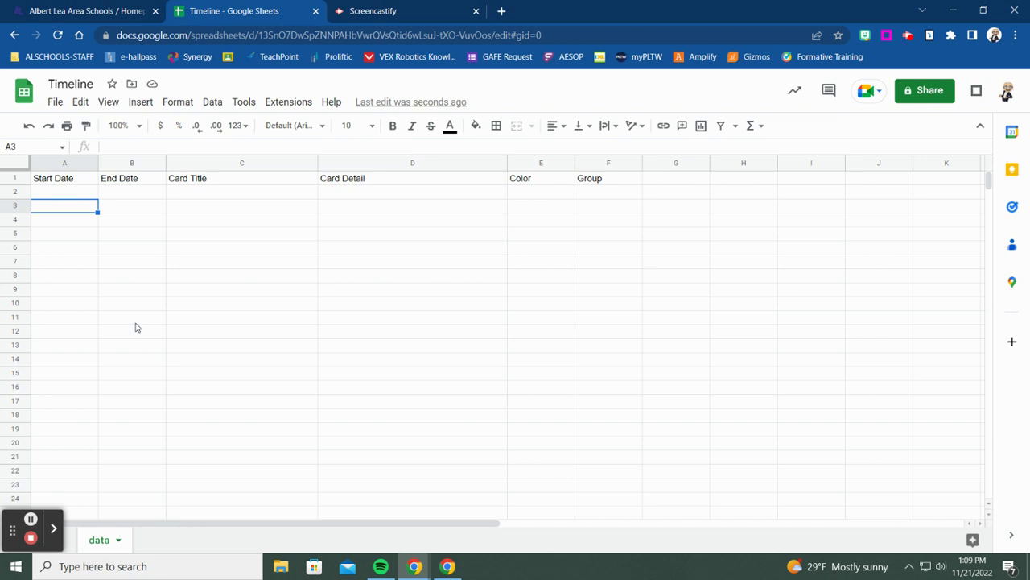
click(53, 200)
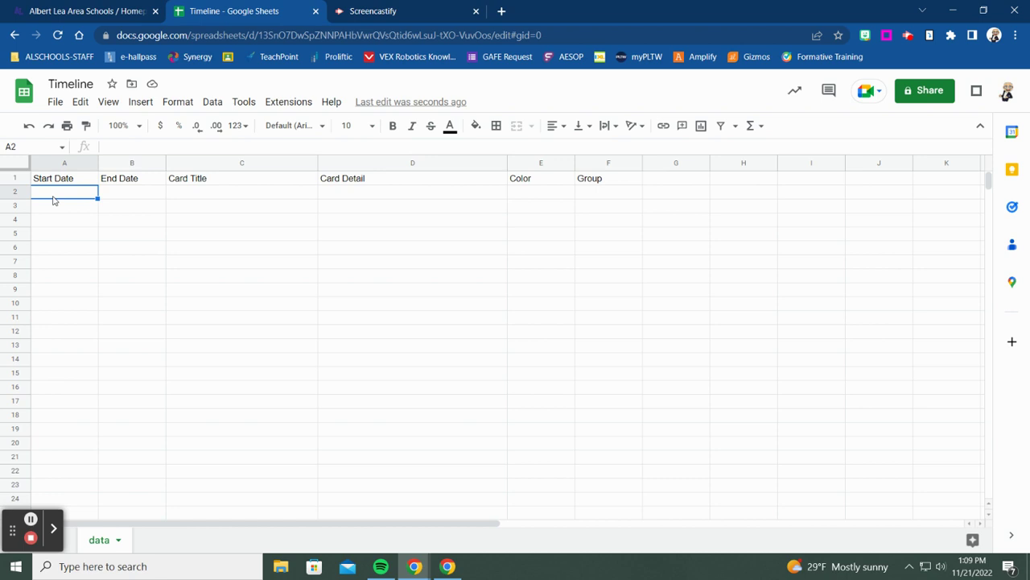
text(10/12/1985)
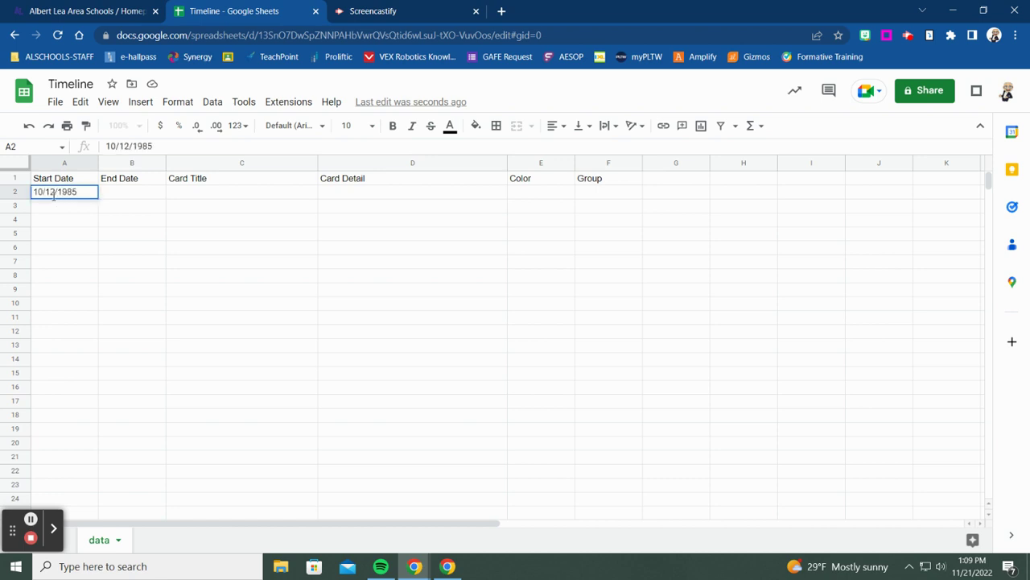
key(Return)
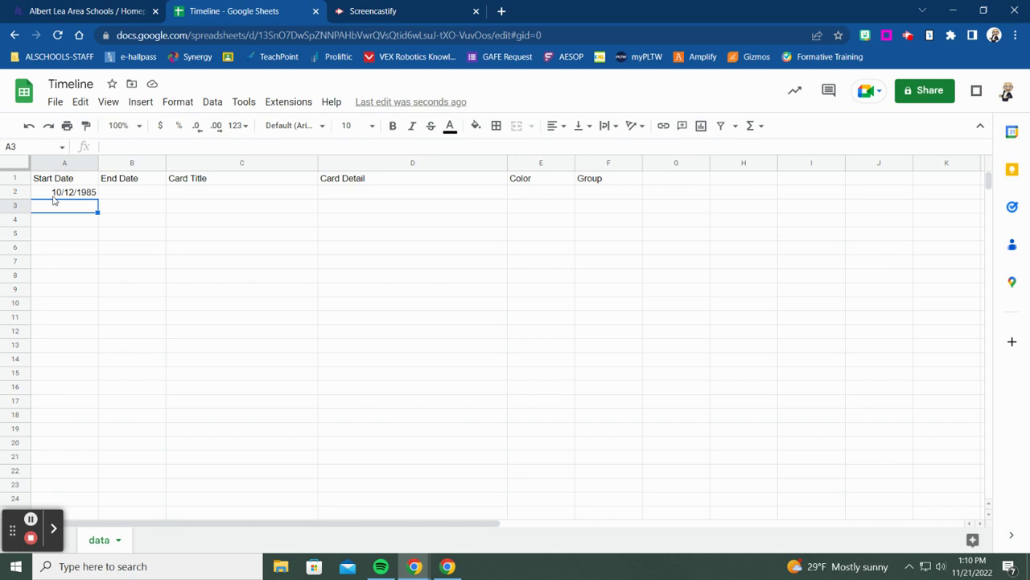
text(01/01/1970)
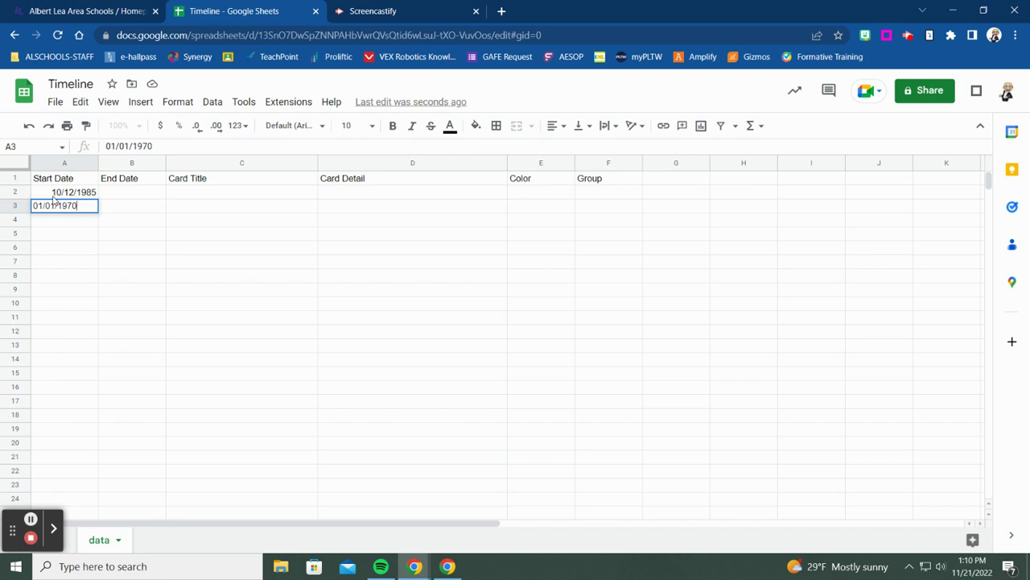
key(BackSpace)
key(Return)
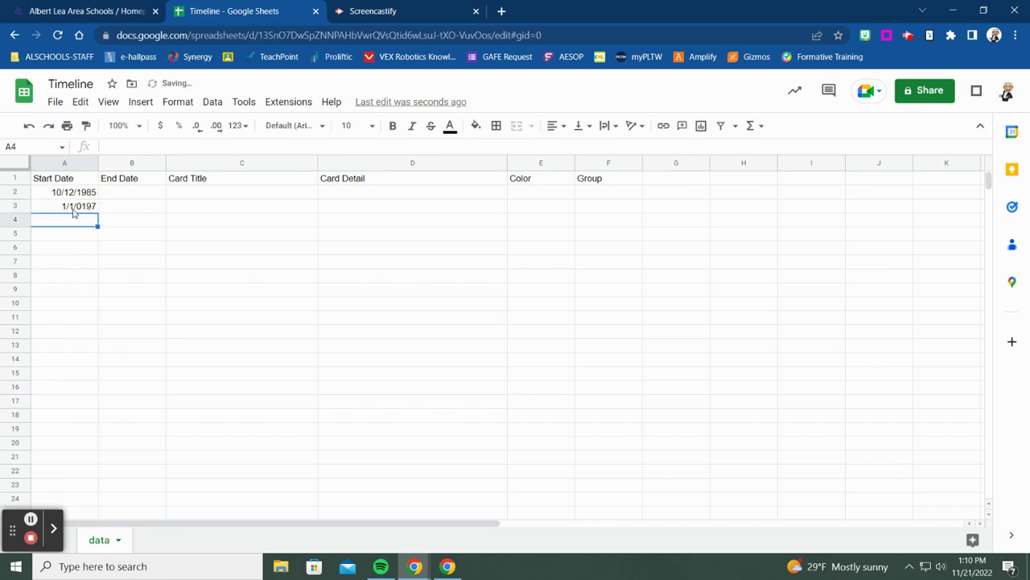
click(73, 211)
key(Delete)
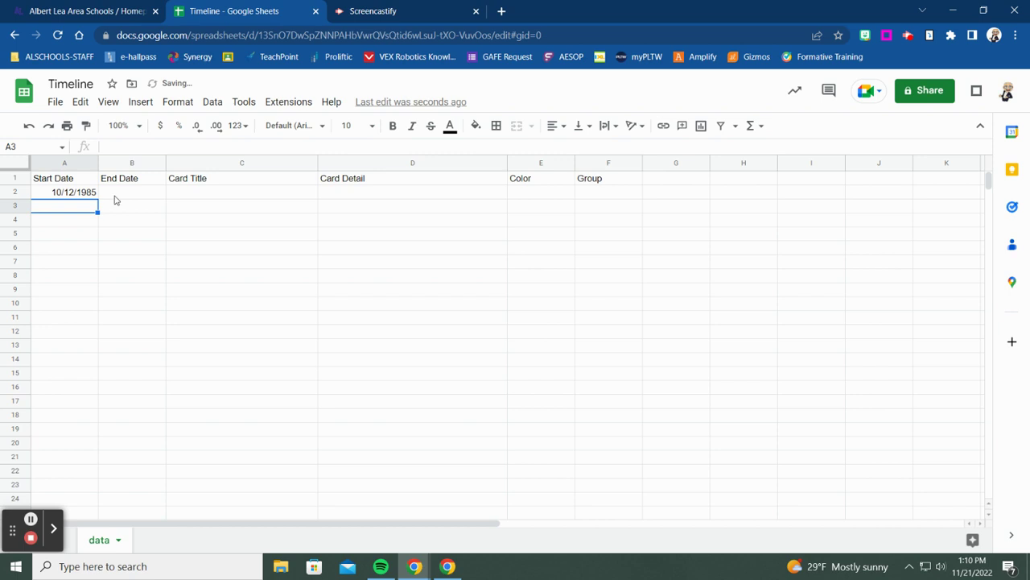
- Enter the end date 10/12/1985 in cell B2
click(114, 196)
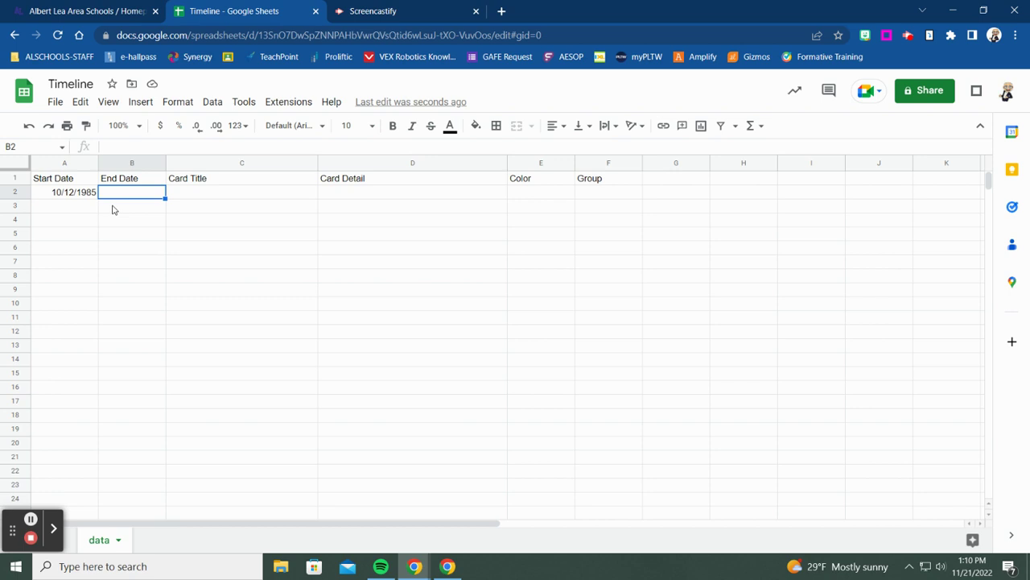
text(10/12/1985)
key(Tab)
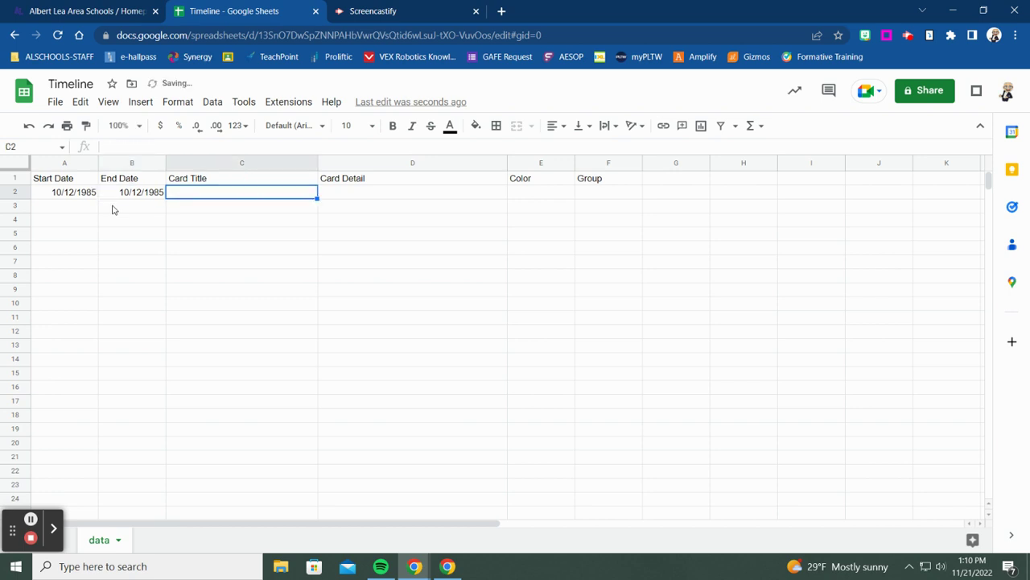
- Fill cell C2 with the card title Plutonium Stolen, preceded by its emoji
click(196, 197)
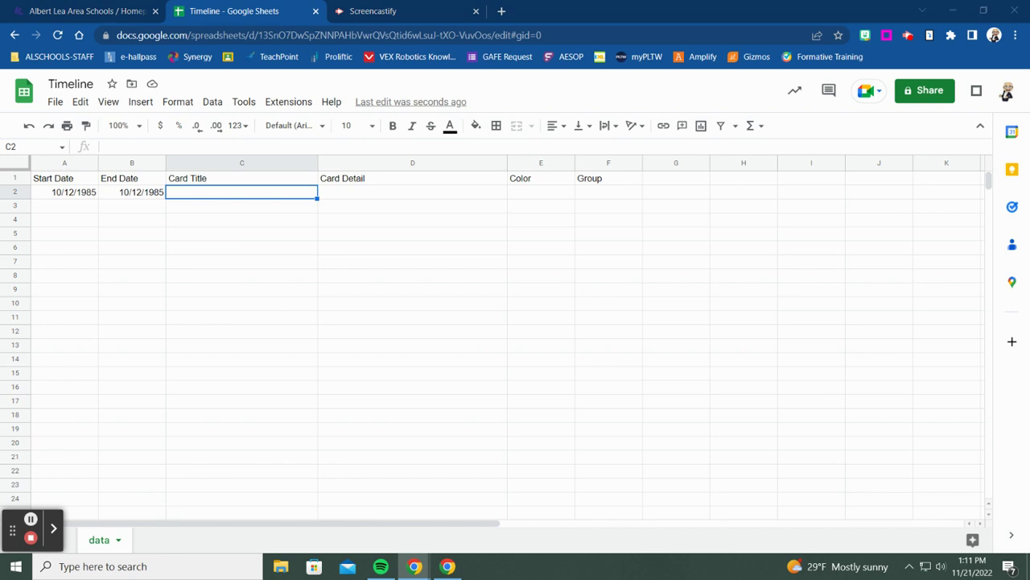
click(283, 196)
text(Plutonium Stolen)
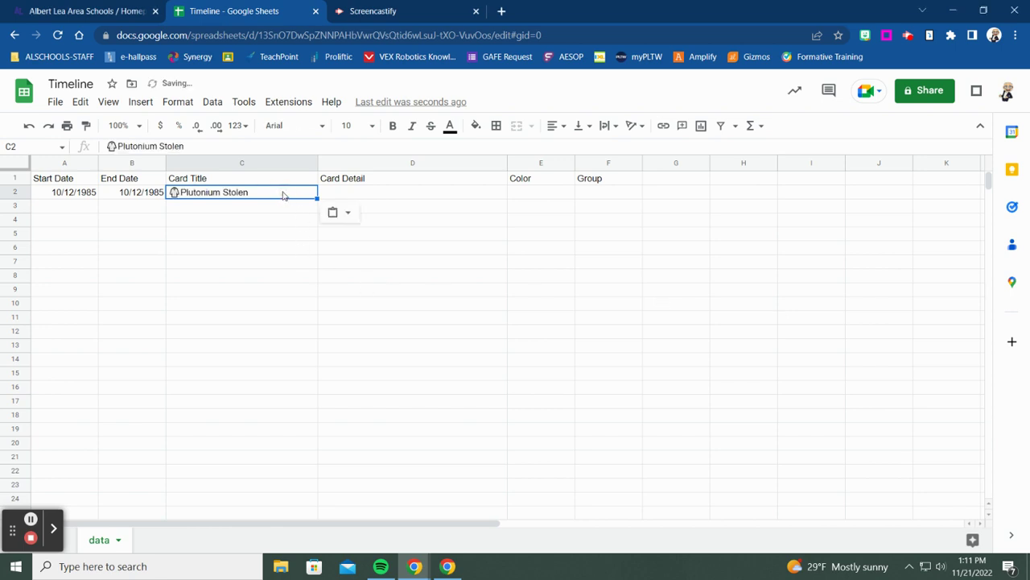
click(239, 209)
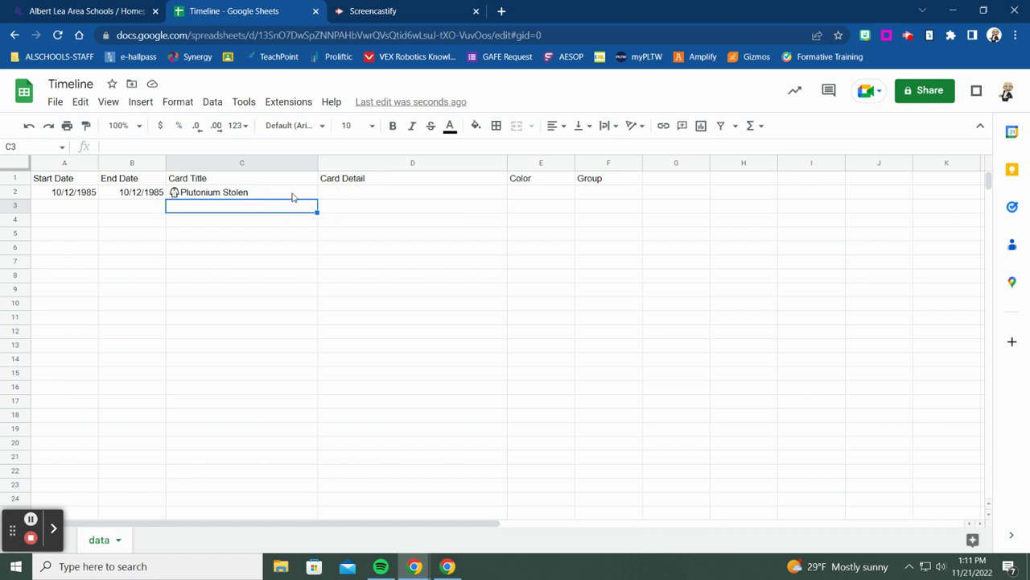
click(405, 195)
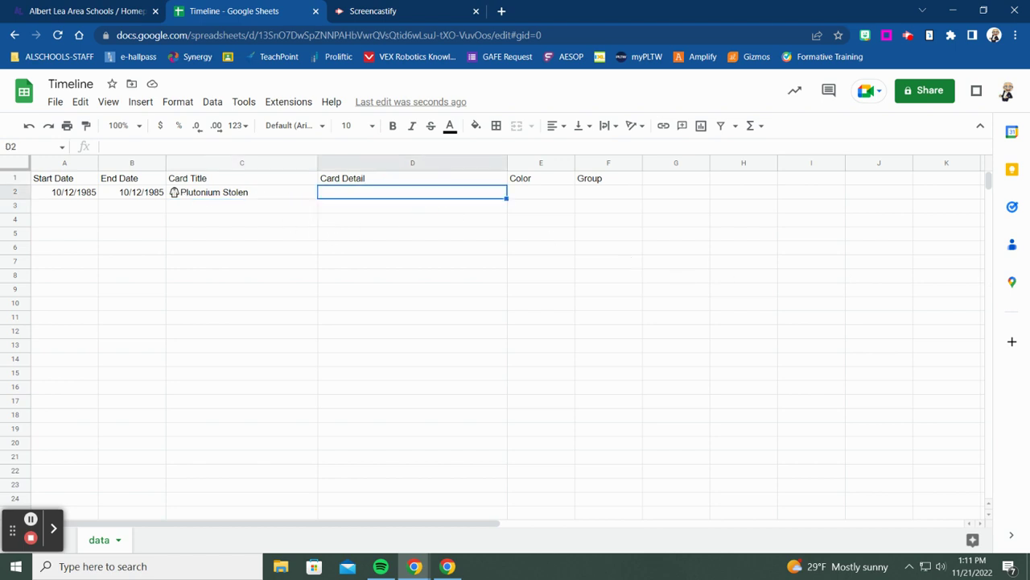
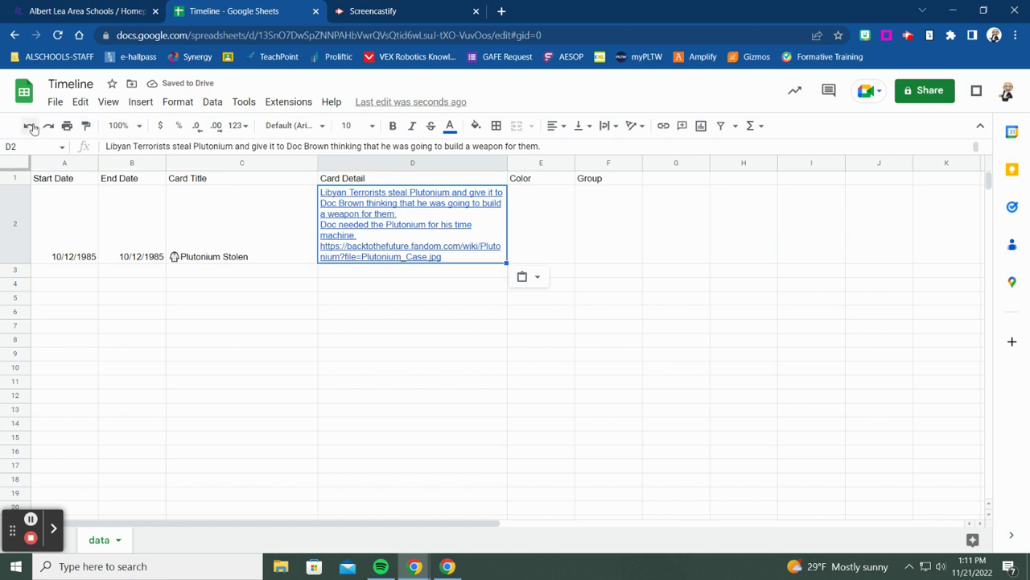
click(29, 125)
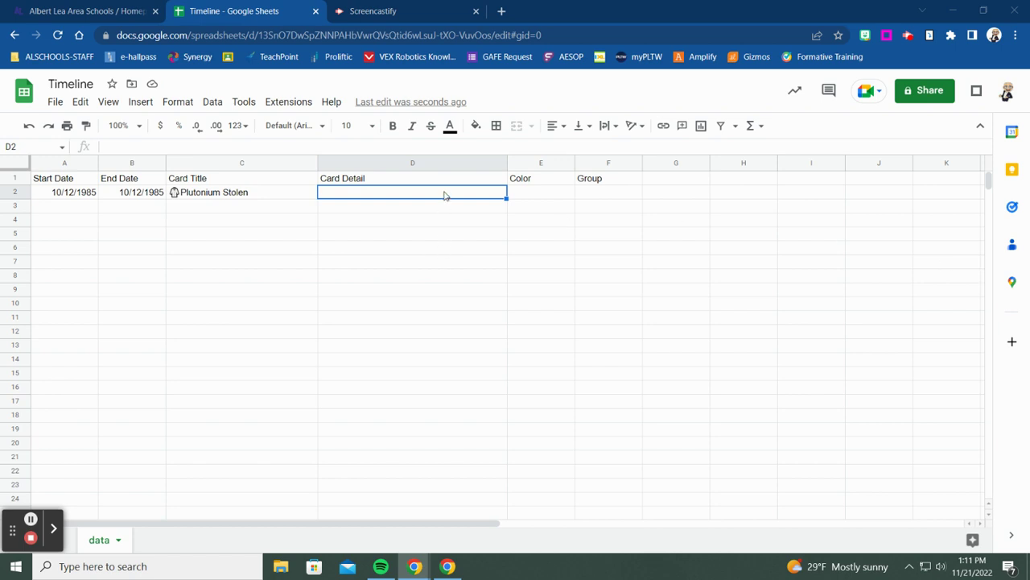
text(Libyan Terrorists steal Plutonium and give it to Doc Brown thinking that he was going to build a weapon for them. Doc needed the Plutonium for his time machine. https://backtothefuture.fandom.com/wiki/Plutonium?file=Plutonium_Case.jpg)
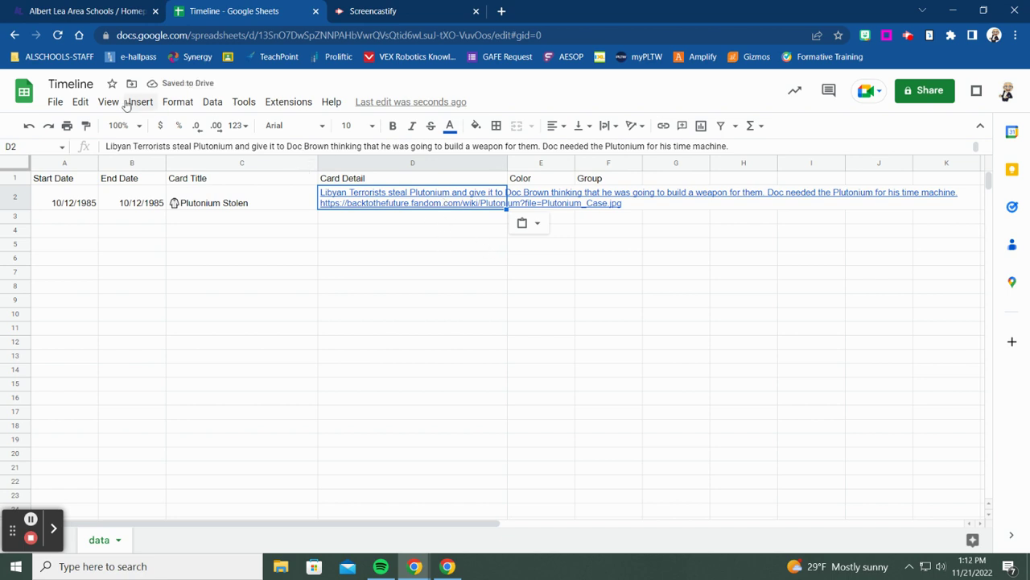
click(29, 126)
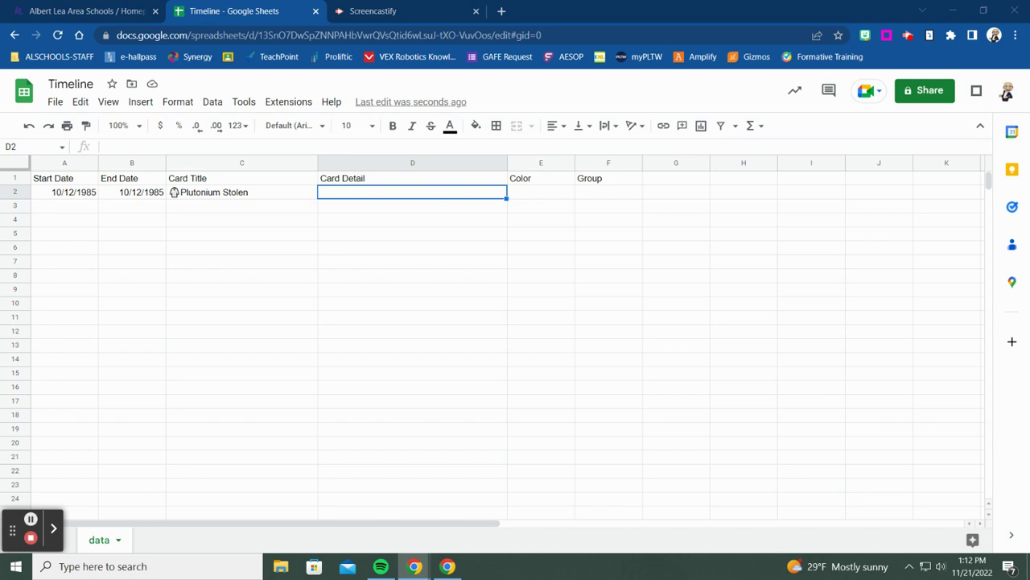
- Paste the card detail about Libyan Terrorists giving stolen Plutonium to Doc Brown into D2, with a line break before "Doc needed the Plutonium"
right_click(385, 194)
click(423, 212)
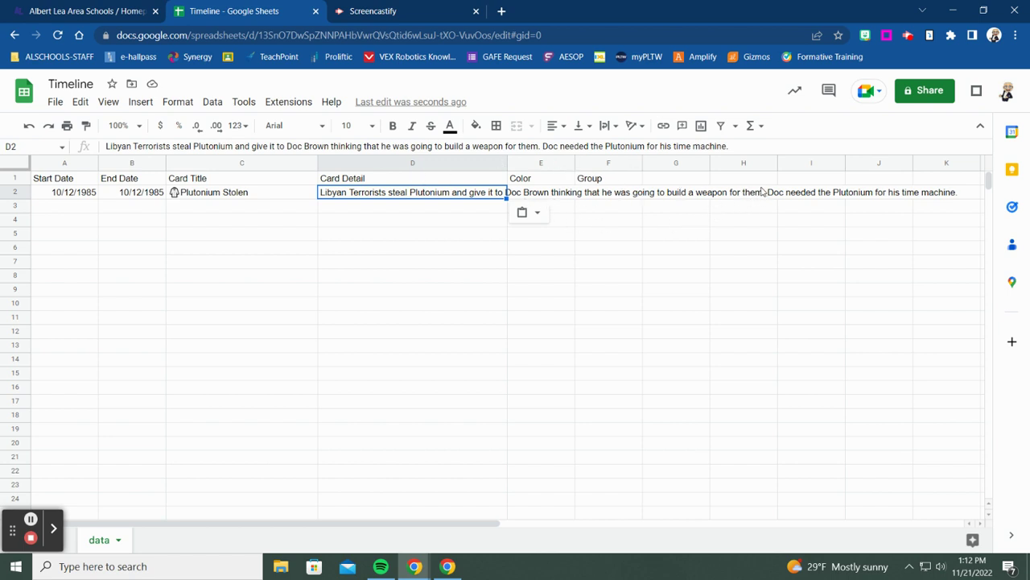
click(304, 146)
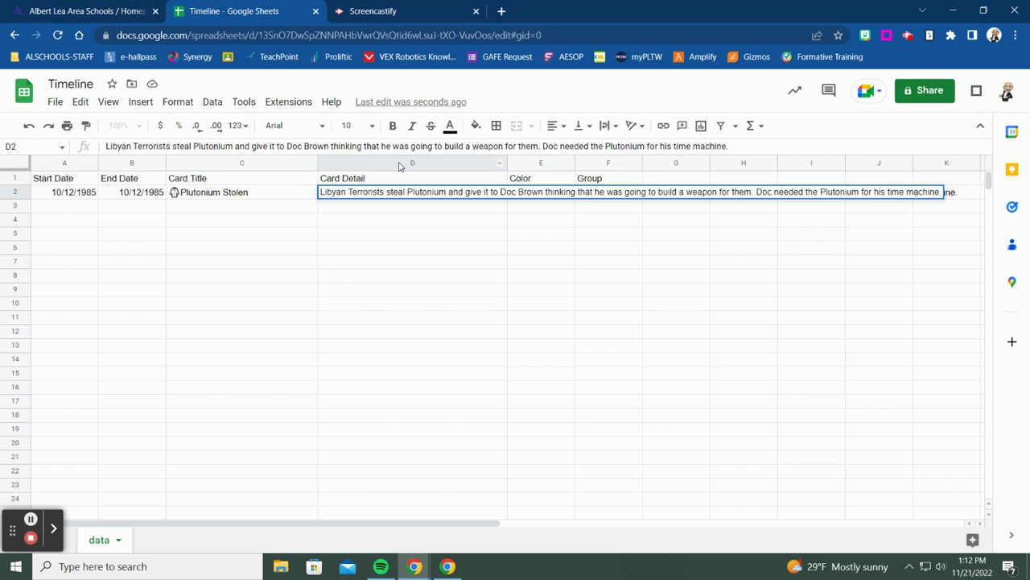
key(ctrl+Return)
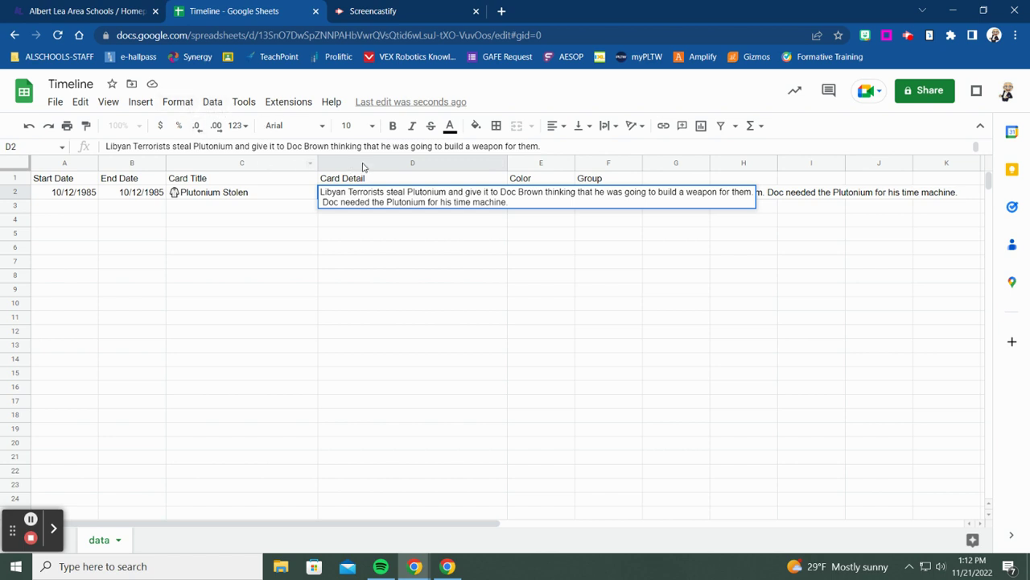
- Apply text wrapping to the whole Card Detail column D
click(362, 164)
click(179, 102)
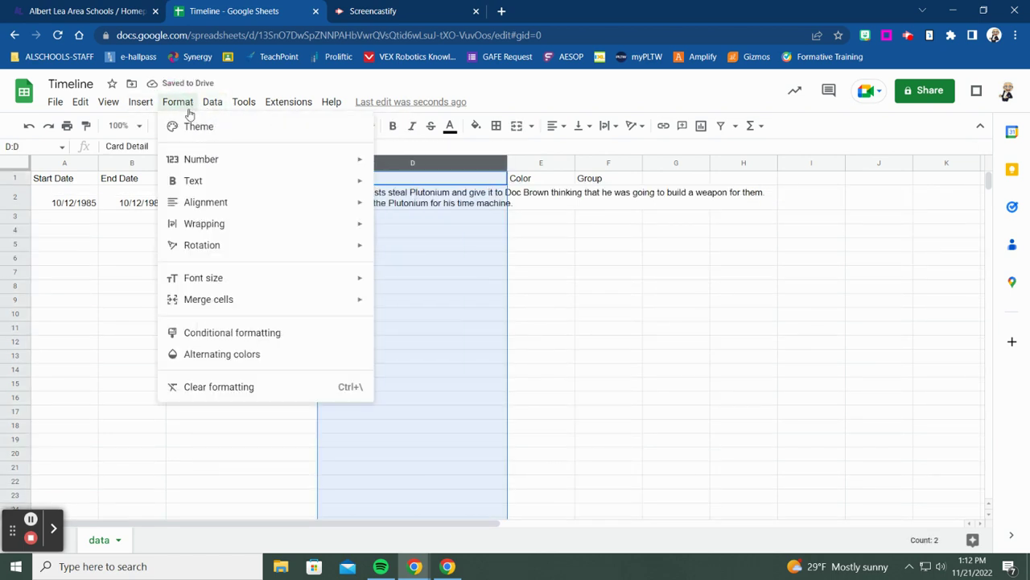
mouse_move(382, 230)
click(395, 251)
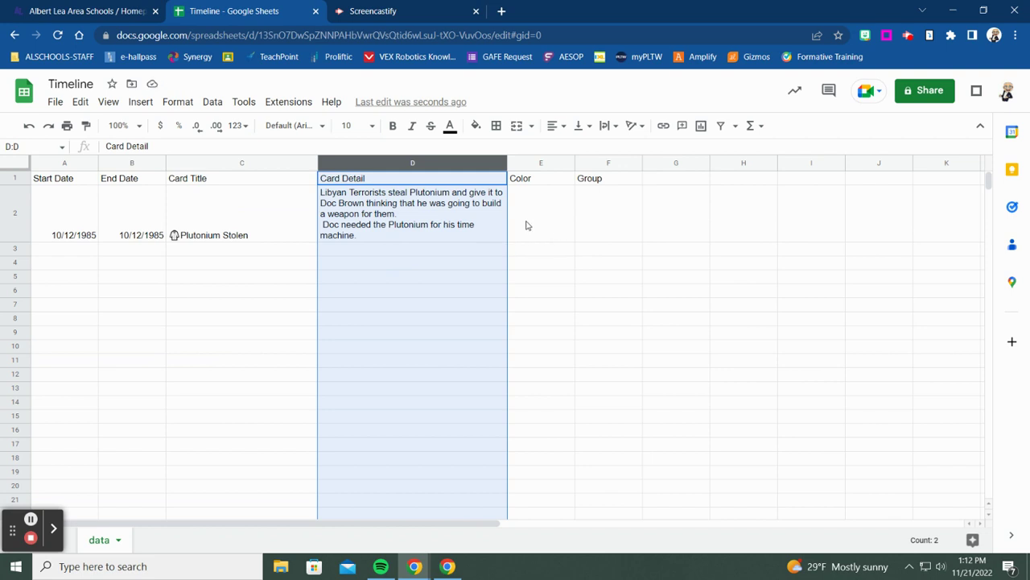
double_click(365, 237)
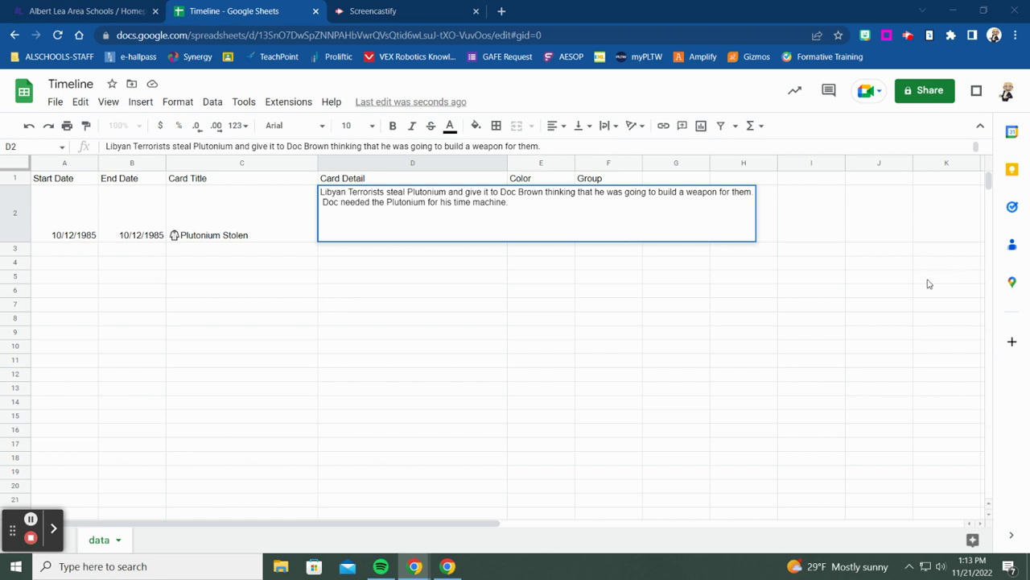
click(546, 207)
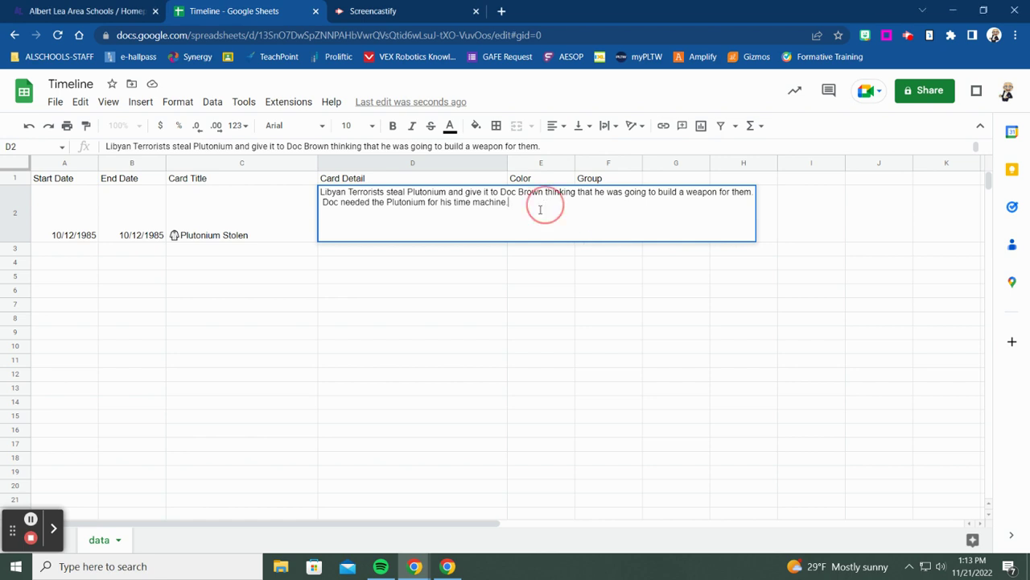
click(394, 211)
text(https://backtothefuture.fandom.com/wiki/Plutonium?file=Plutonium_Case.jpg)
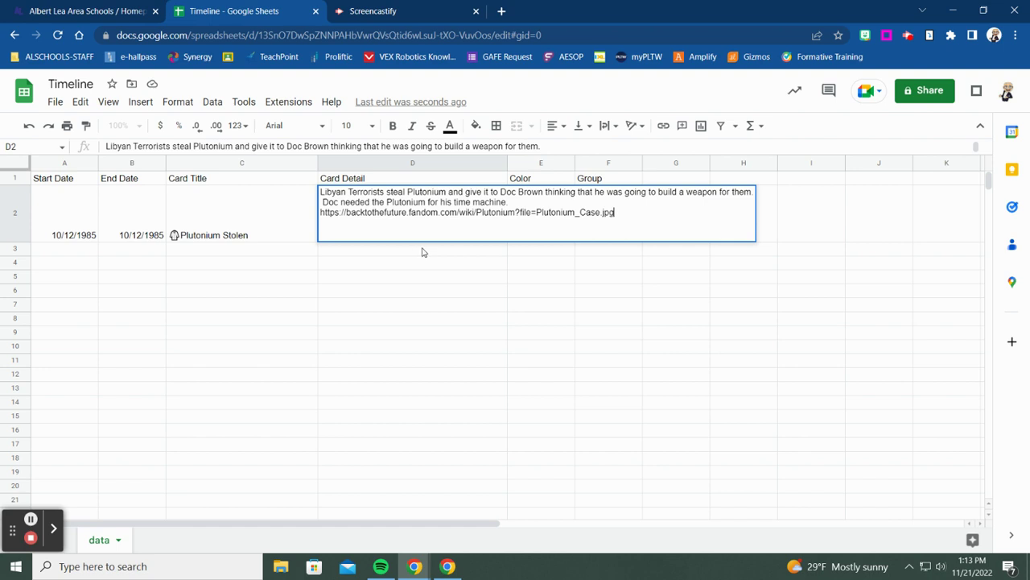
key(Return)
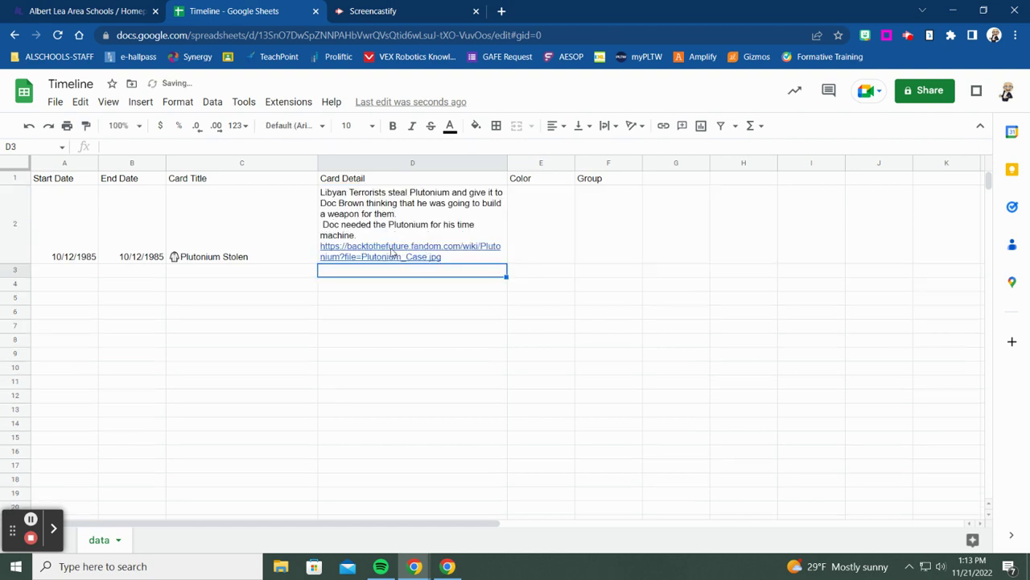
mouse_move(392, 251)
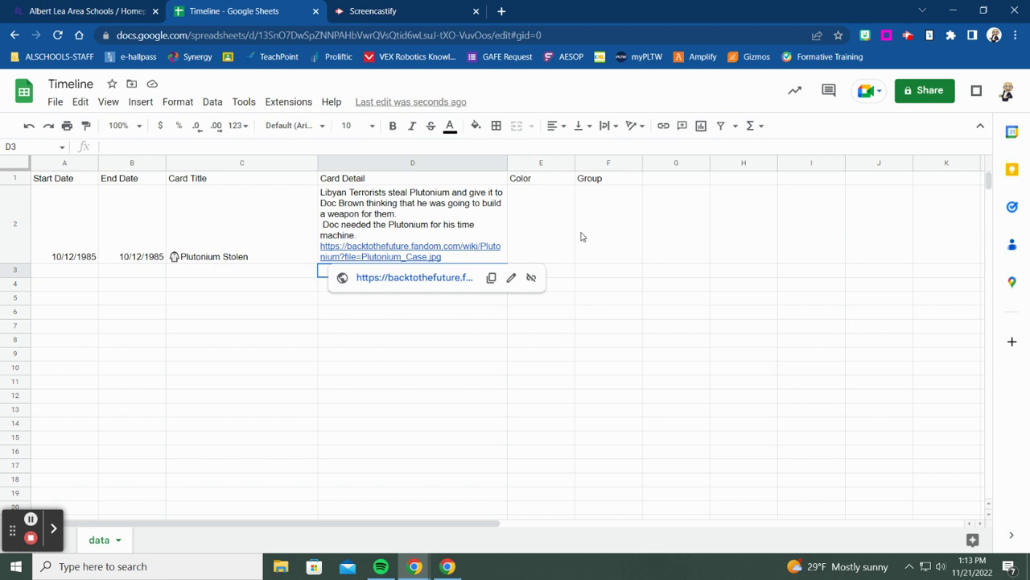
- Fill the Color cell E2 with the standard theme yellow
click(546, 235)
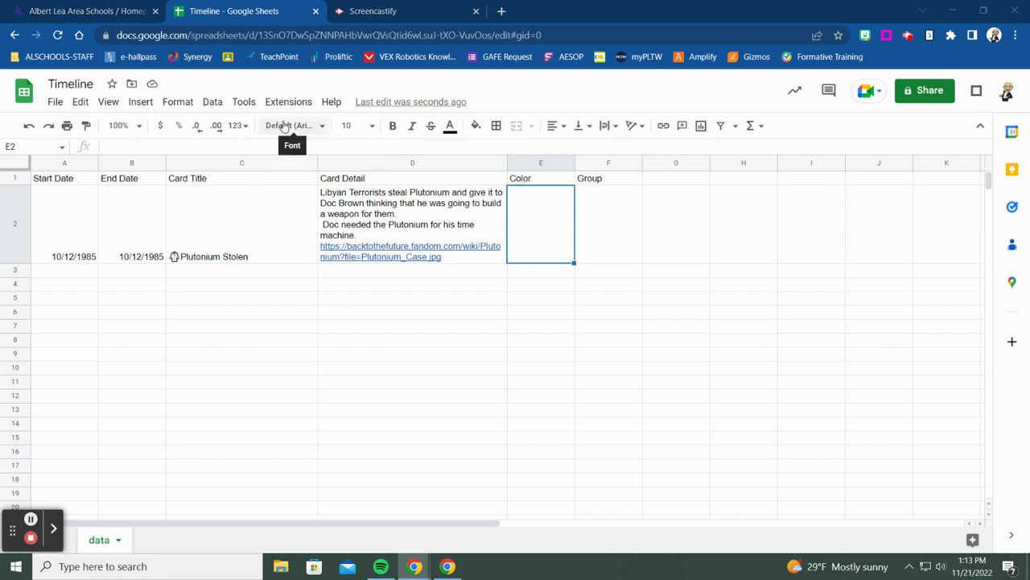
click(475, 129)
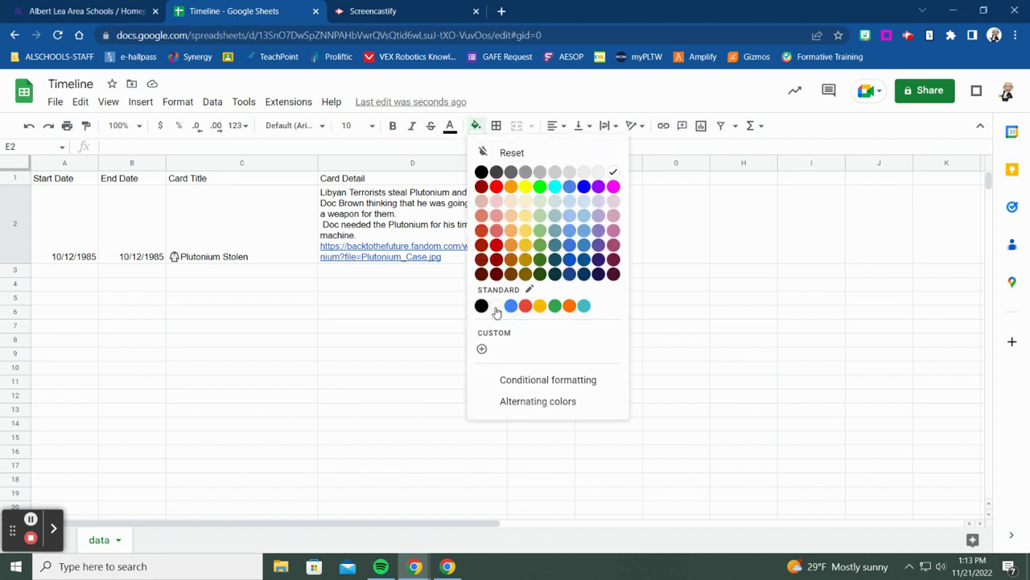
click(544, 309)
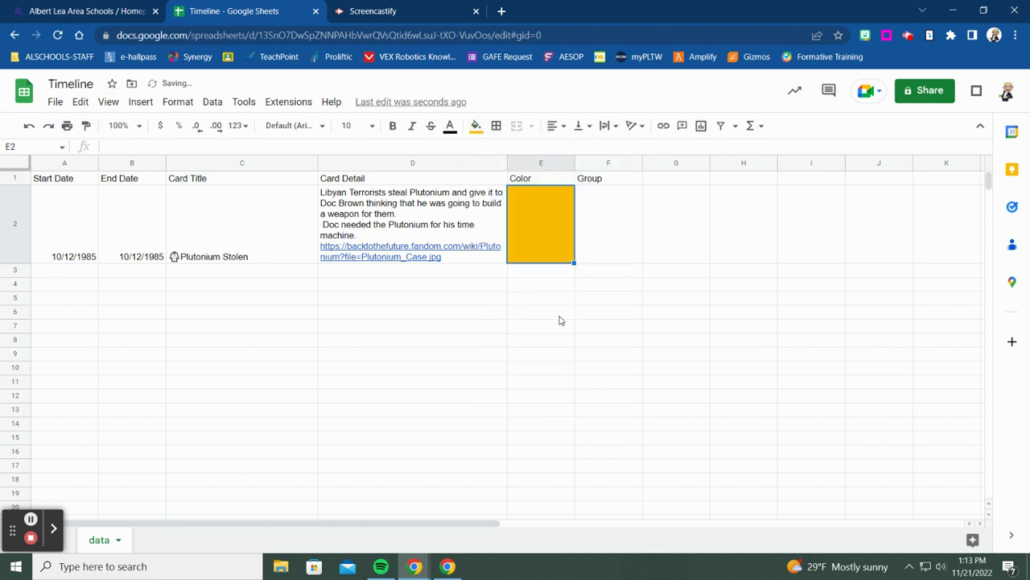
click(584, 238)
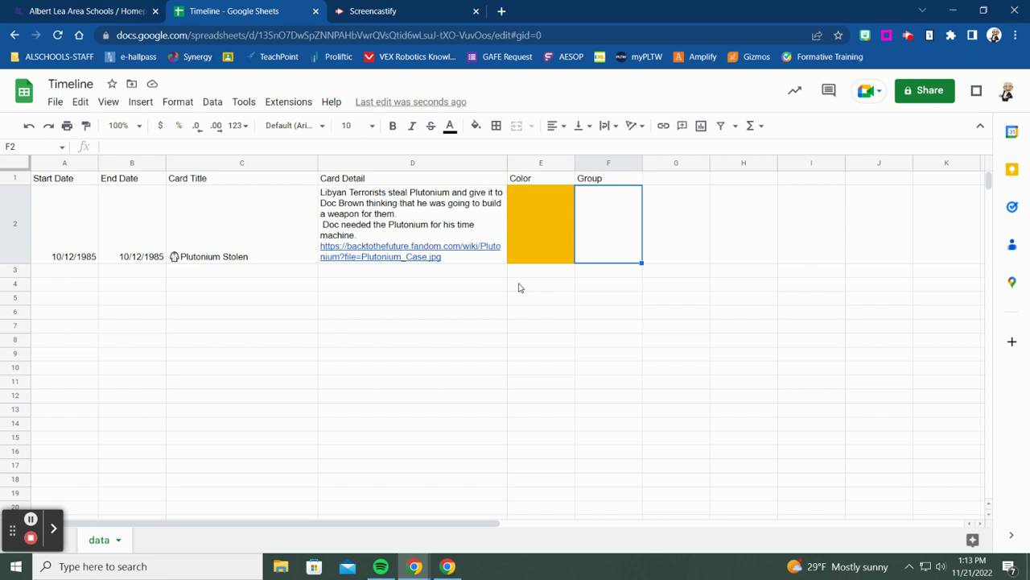
- Change the fill of the Color cell E2 to bright orange
click(542, 252)
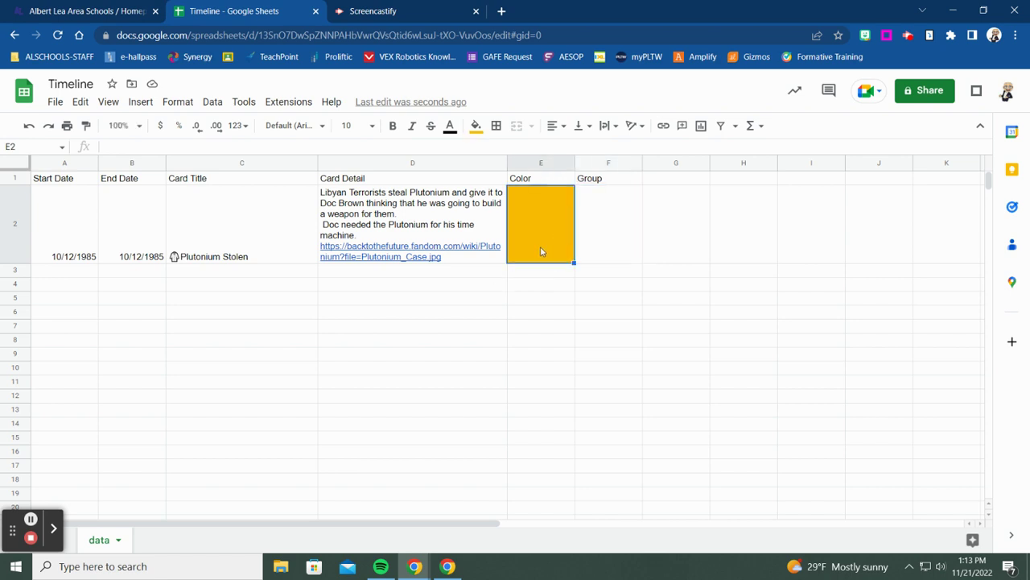
click(476, 125)
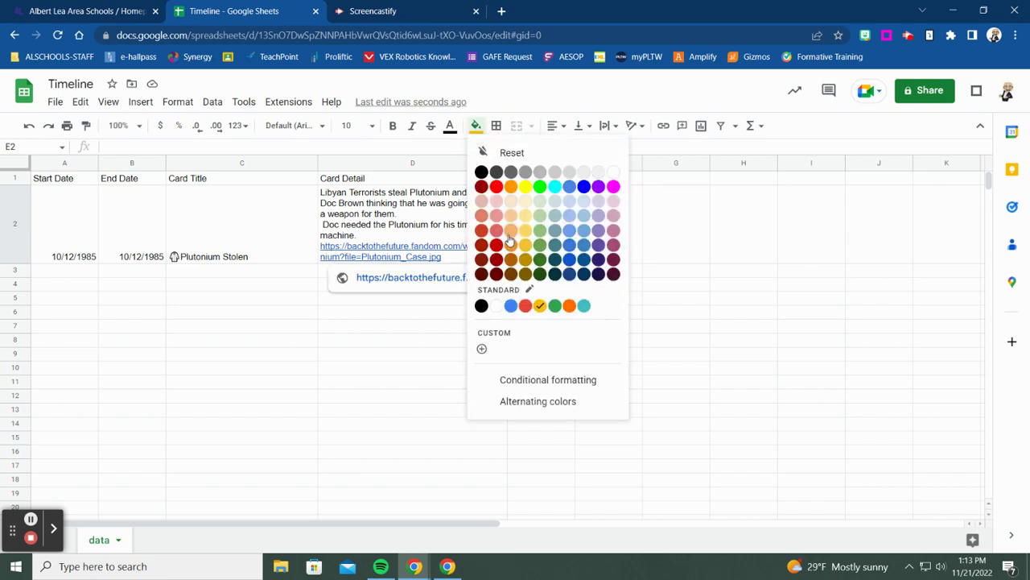
click(512, 192)
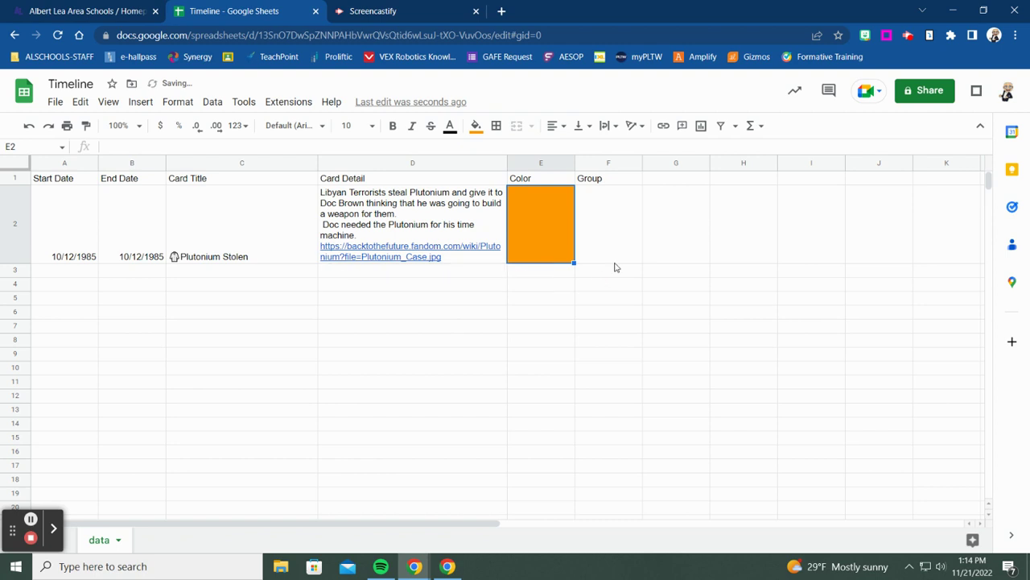
- Fill the Color cell E3 with light green
click(519, 272)
click(476, 127)
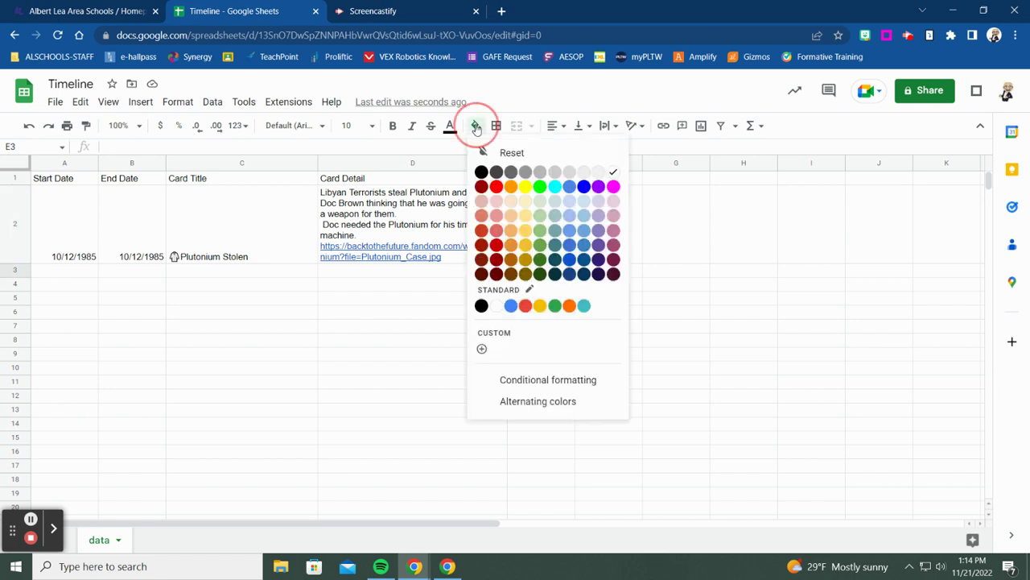
click(540, 215)
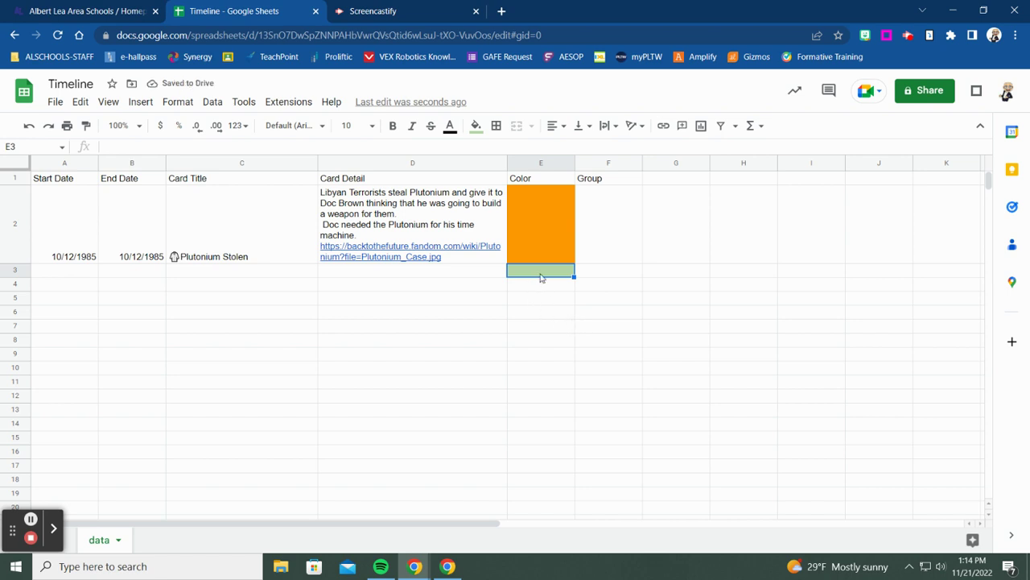
- Enter PRESENT in the Group cell F2 and PAST in the Group cell F3
click(635, 243)
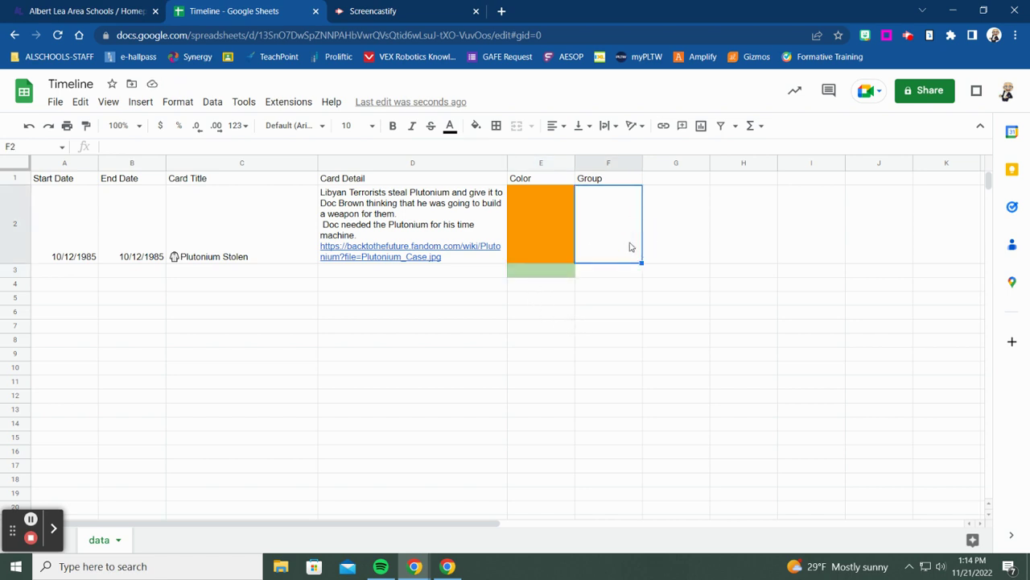
text(PRESENT)
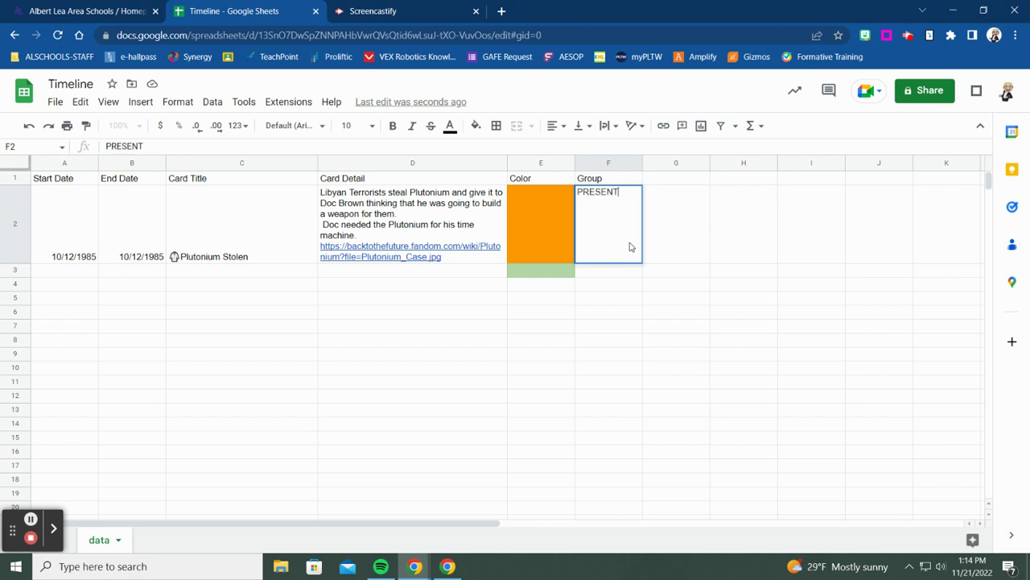
click(604, 272)
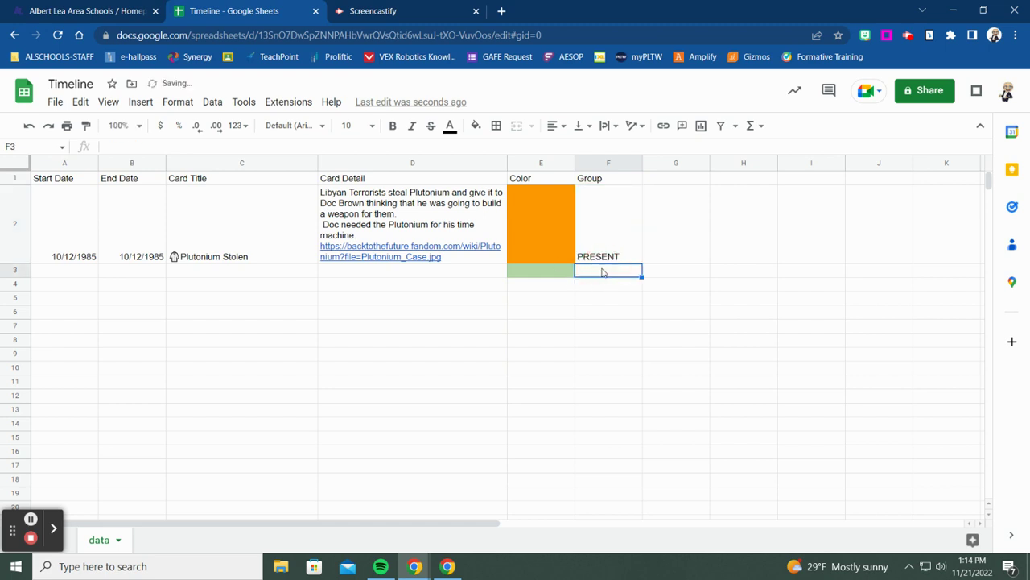
text(PAST)
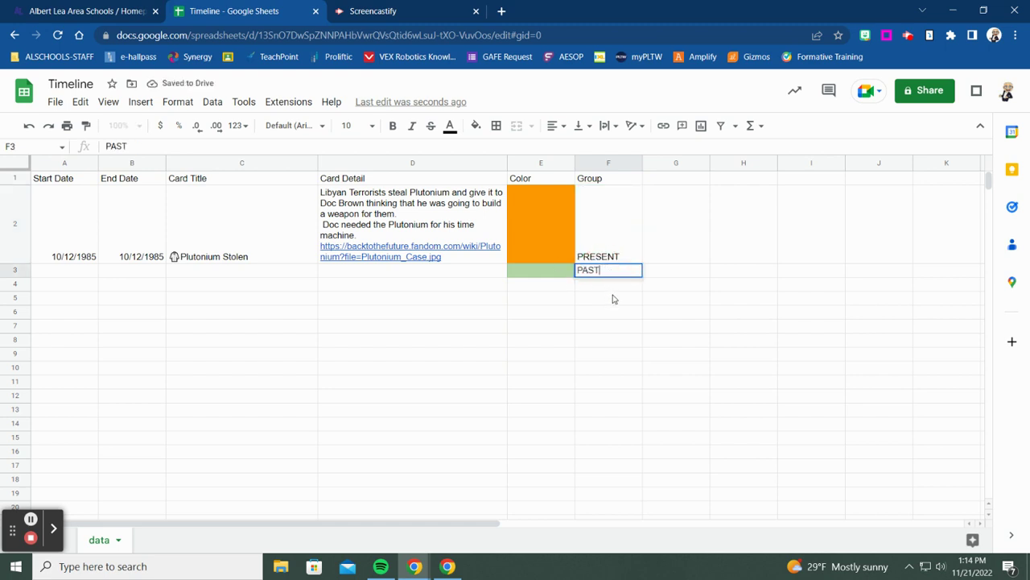
click(610, 296)
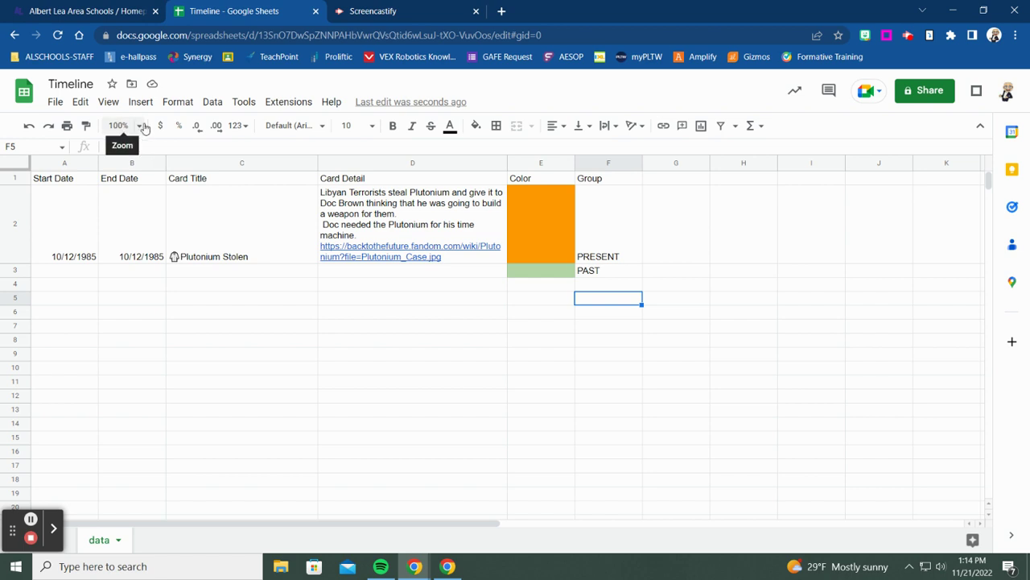
- Insert a timeline from the data sheet using the range A1:F19
click(141, 105)
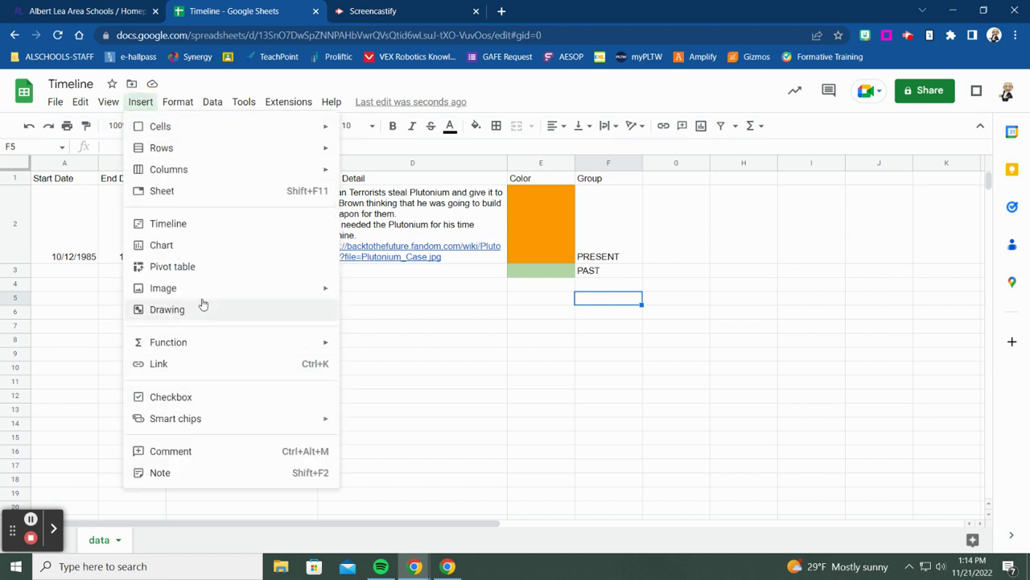
click(184, 227)
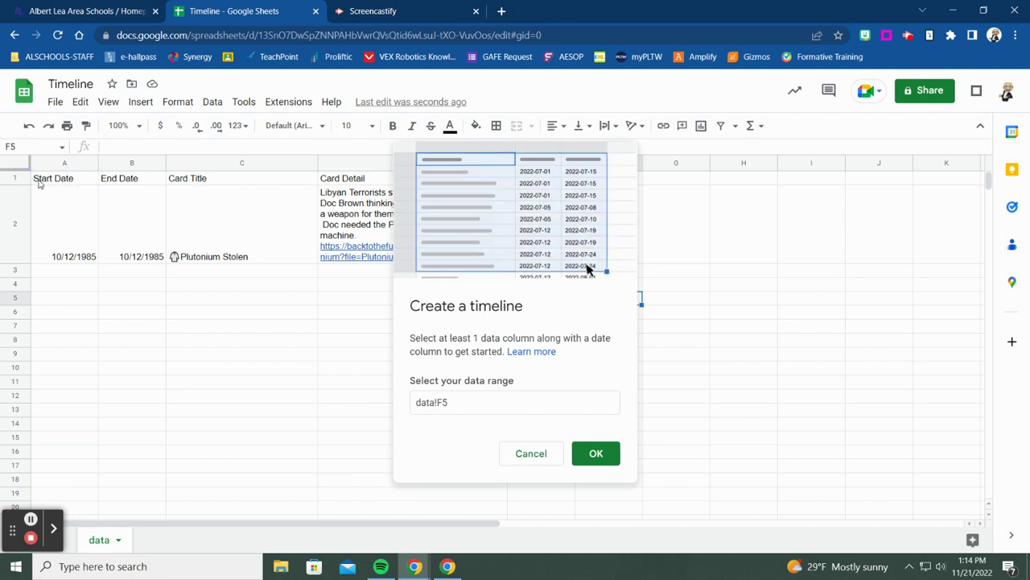
drag(37, 178, 504, 271)
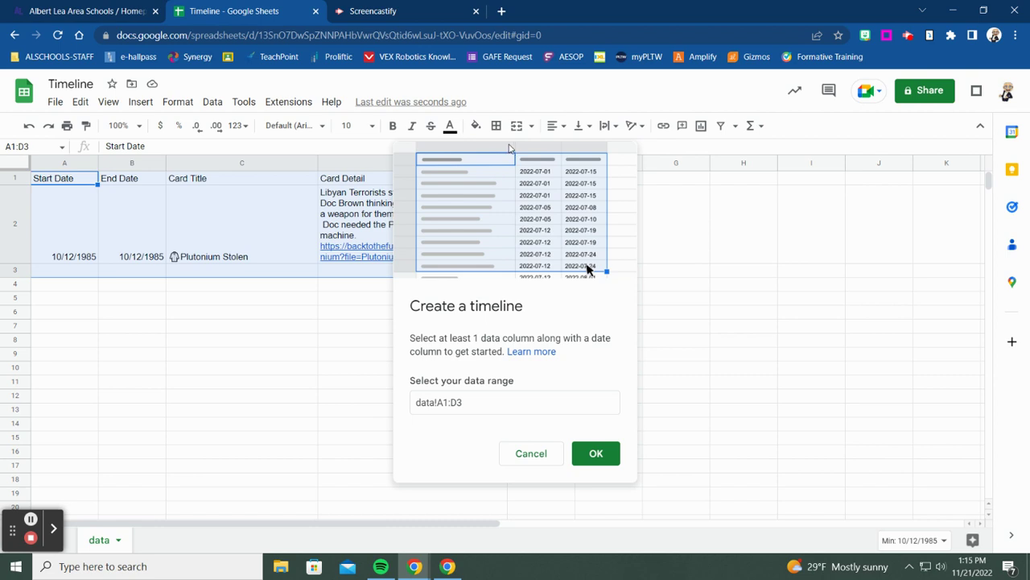
drag(511, 149, 668, 226)
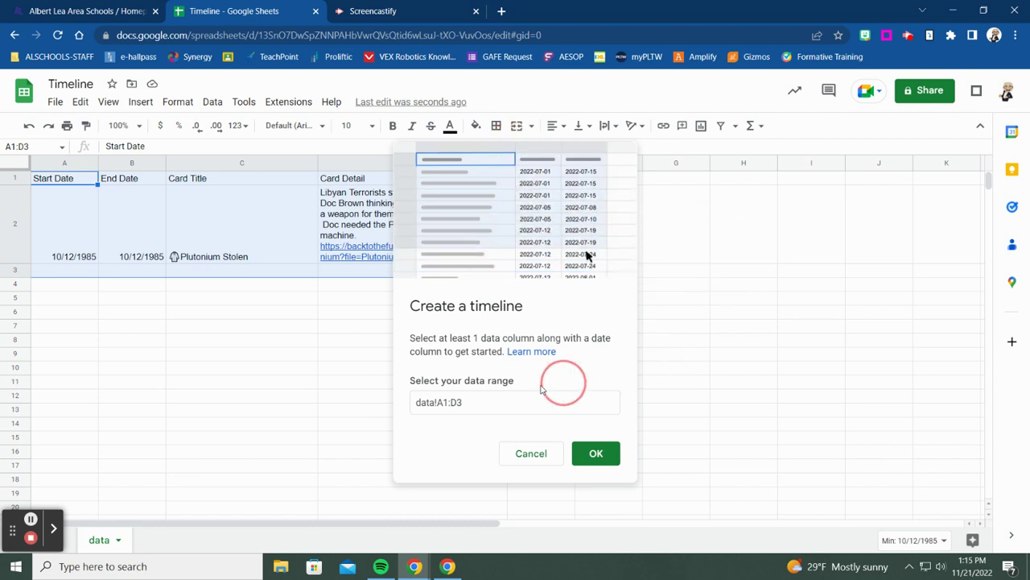
drag(408, 330, 763, 351)
drag(46, 178, 455, 258)
drag(615, 273, 638, 318)
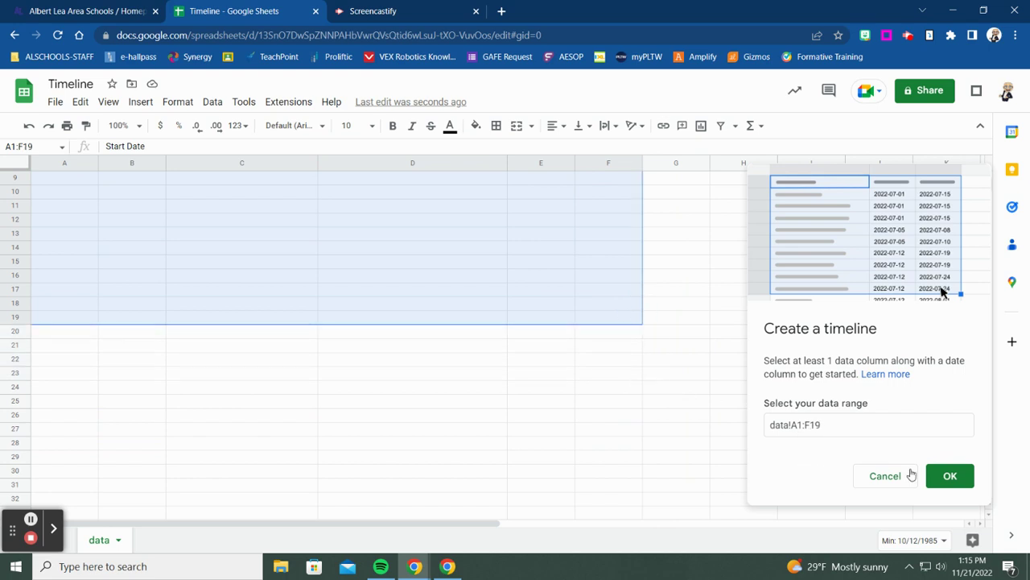
click(955, 481)
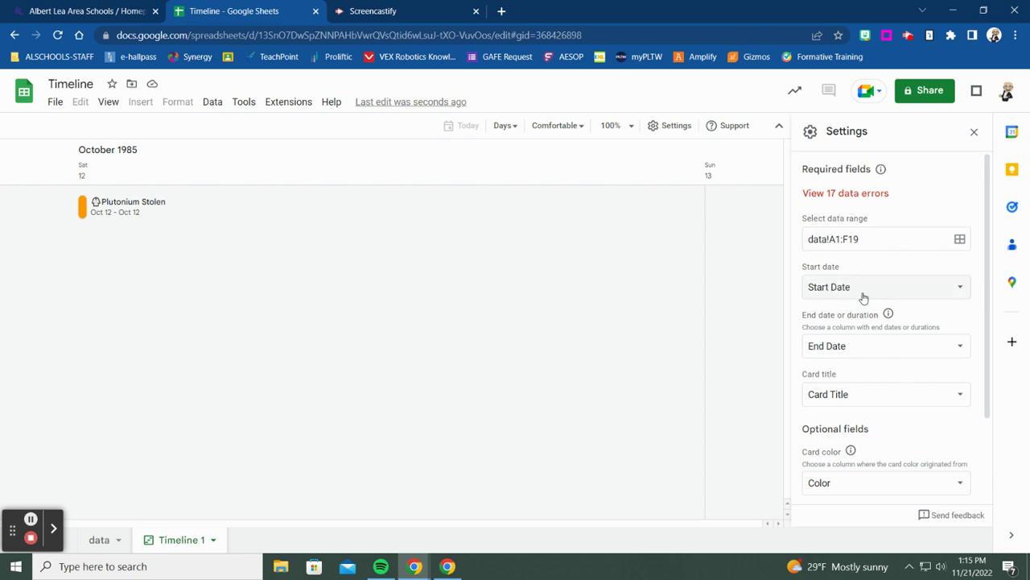
- Set the timeline's end date field to the End Date column and its card color to the Color column
click(852, 347)
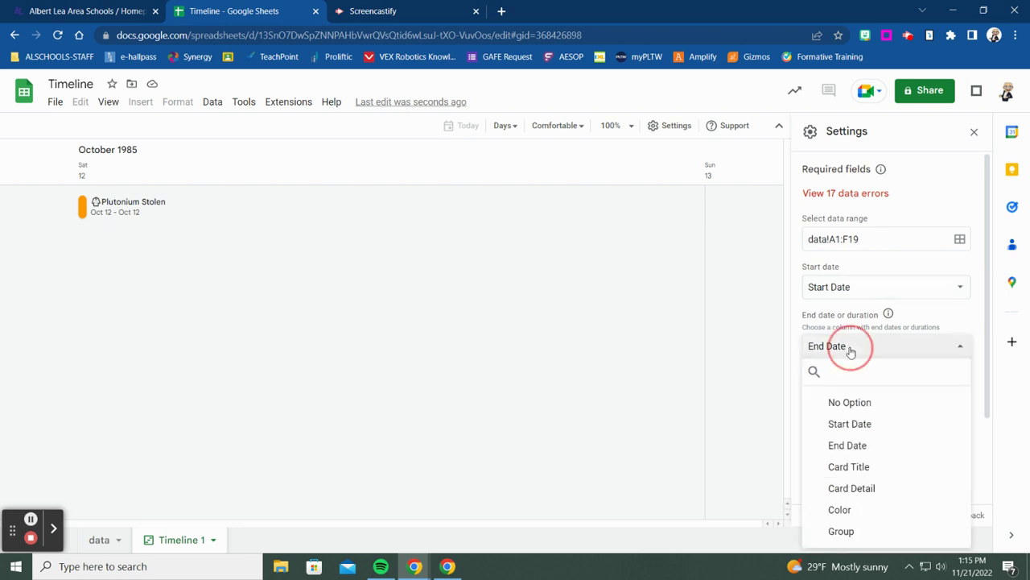
click(854, 446)
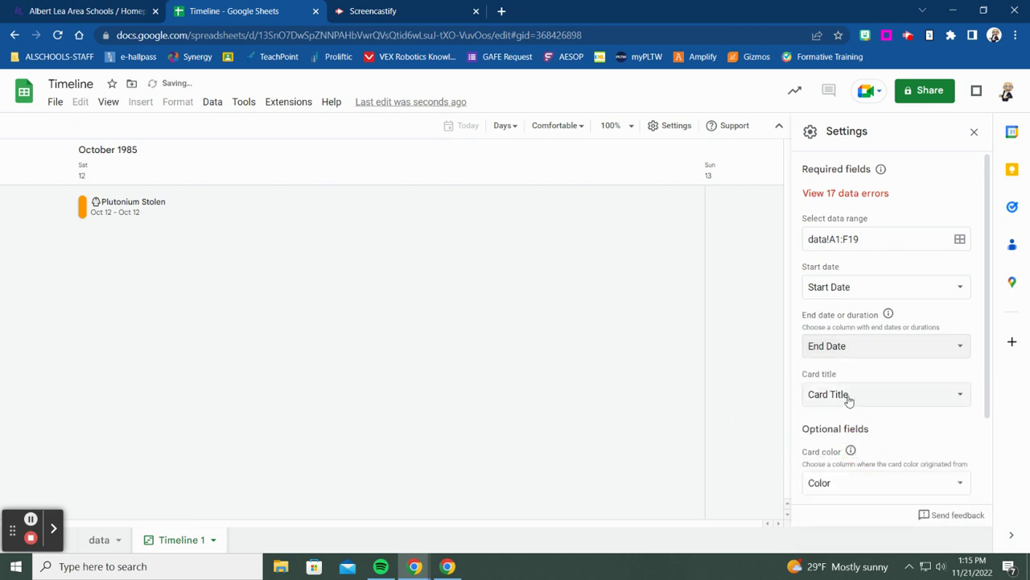
scroll(894, 450, down, 3)
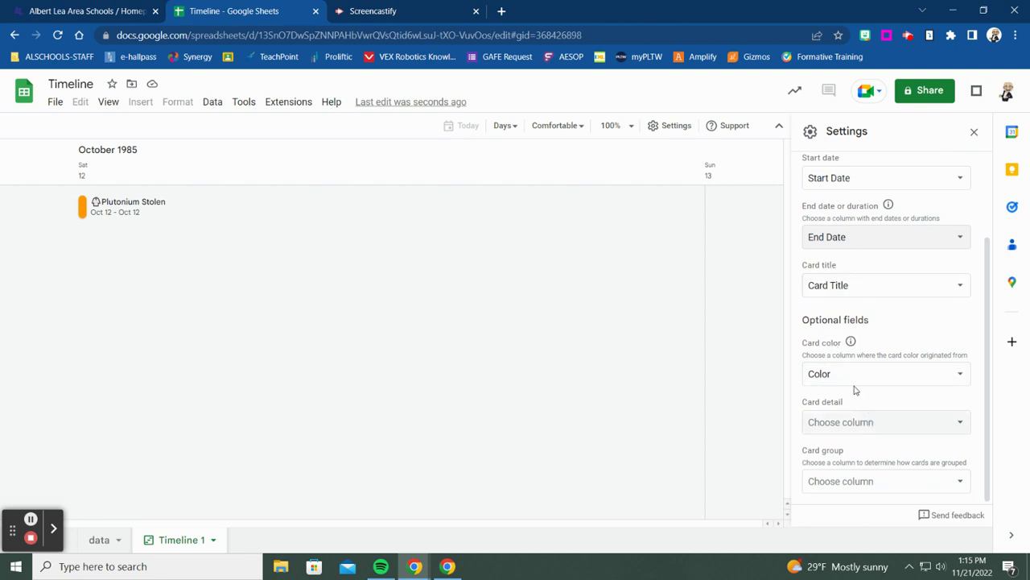
click(851, 376)
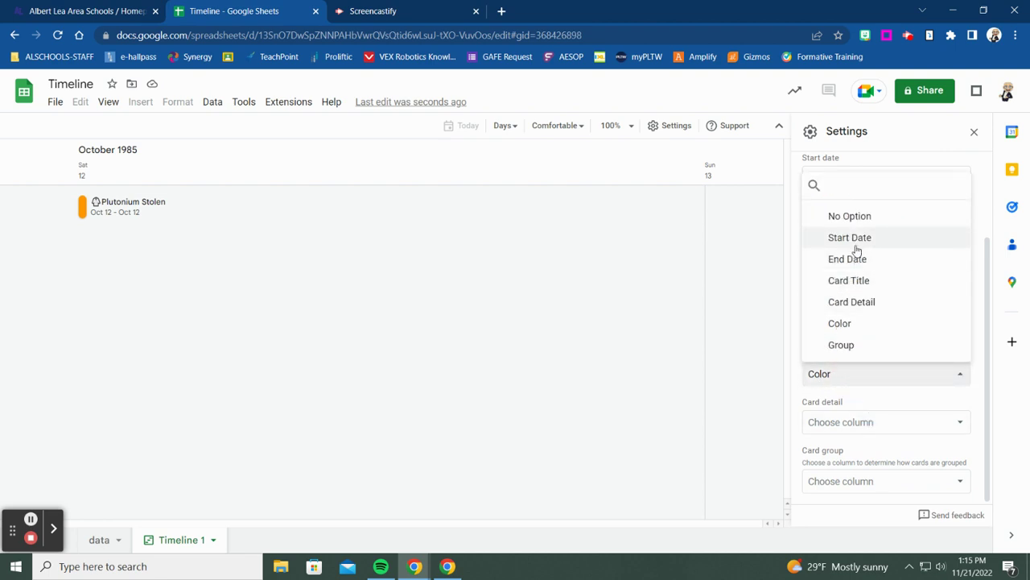
click(847, 323)
- Set the timeline's card detail to the Card Detail column and card group to the Group column, and close the settings
click(865, 432)
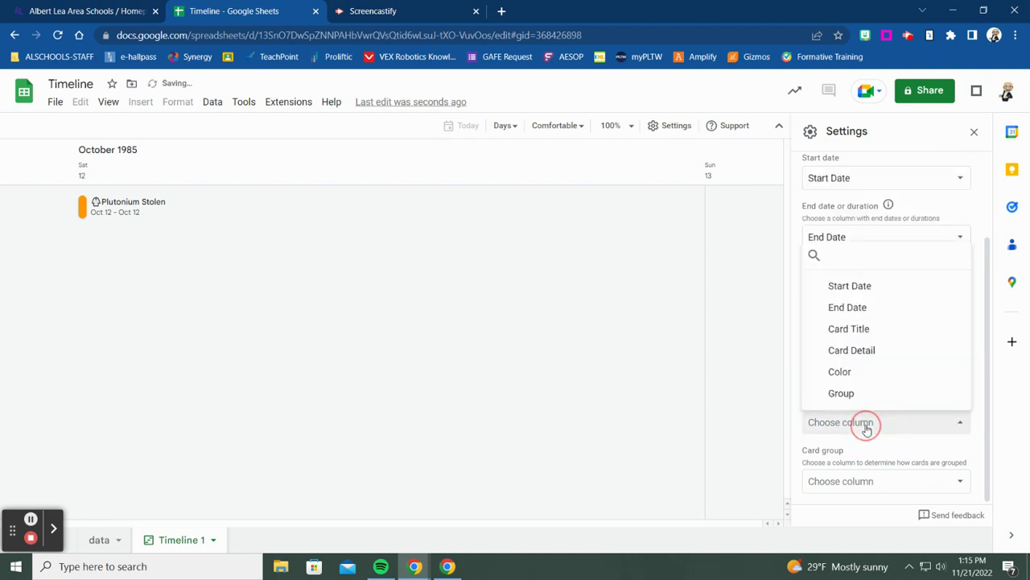
click(879, 358)
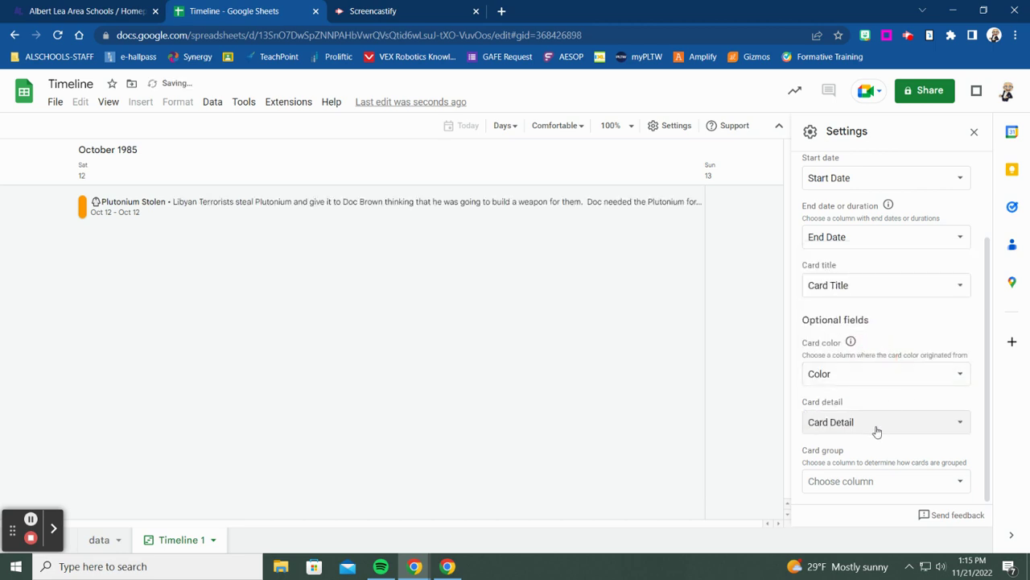
click(858, 487)
click(887, 454)
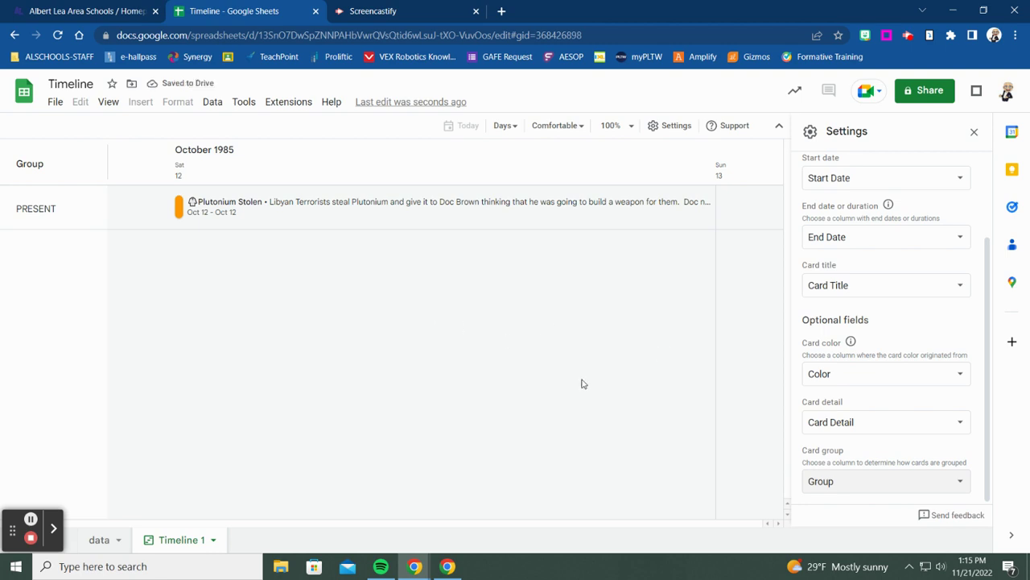
click(974, 131)
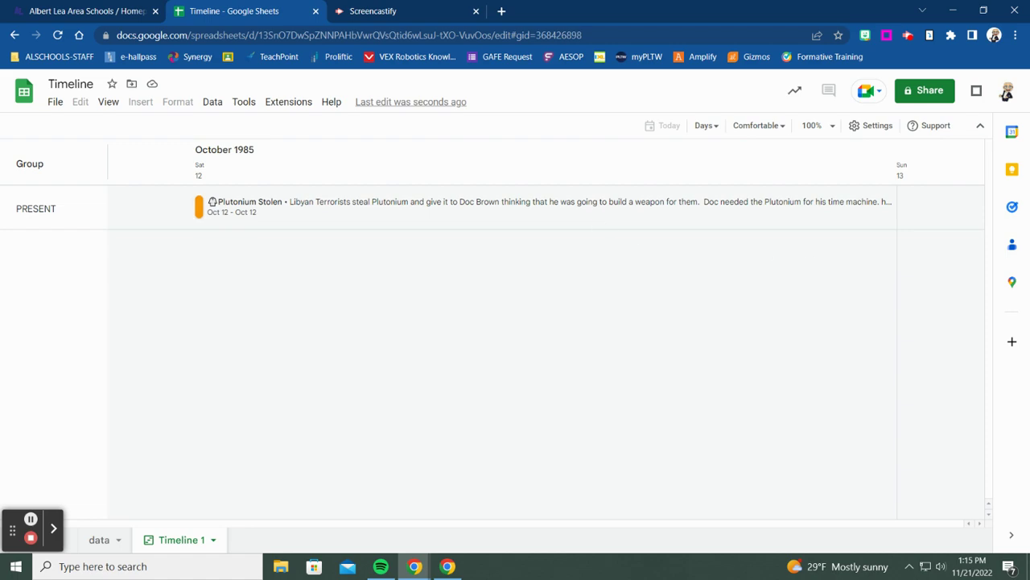
- Switch to the BTTF TimeLine spreadsheet in a maximized window and open its BTTF Timeline sheet
drag(1029, 113, 215, 93)
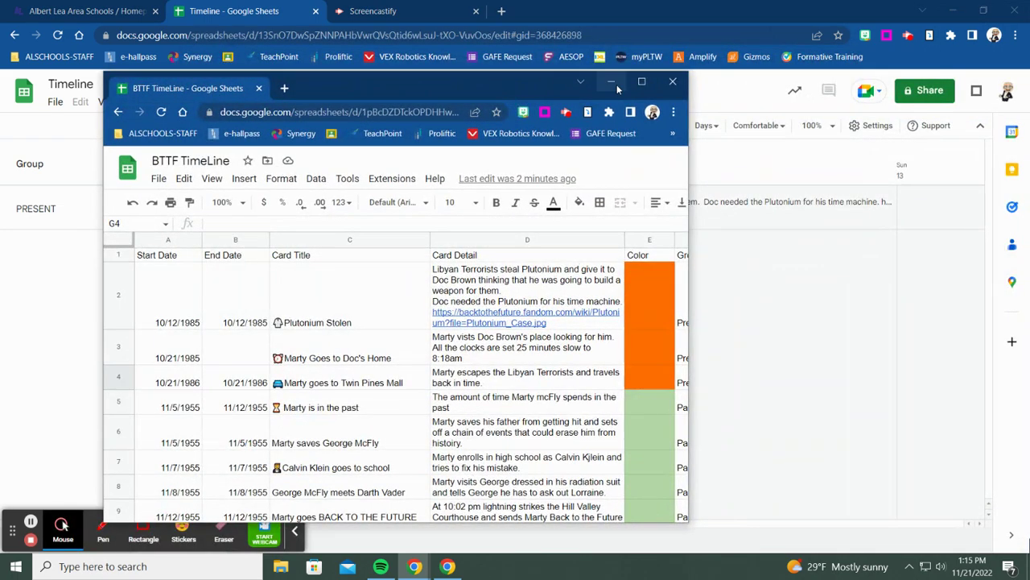
click(640, 83)
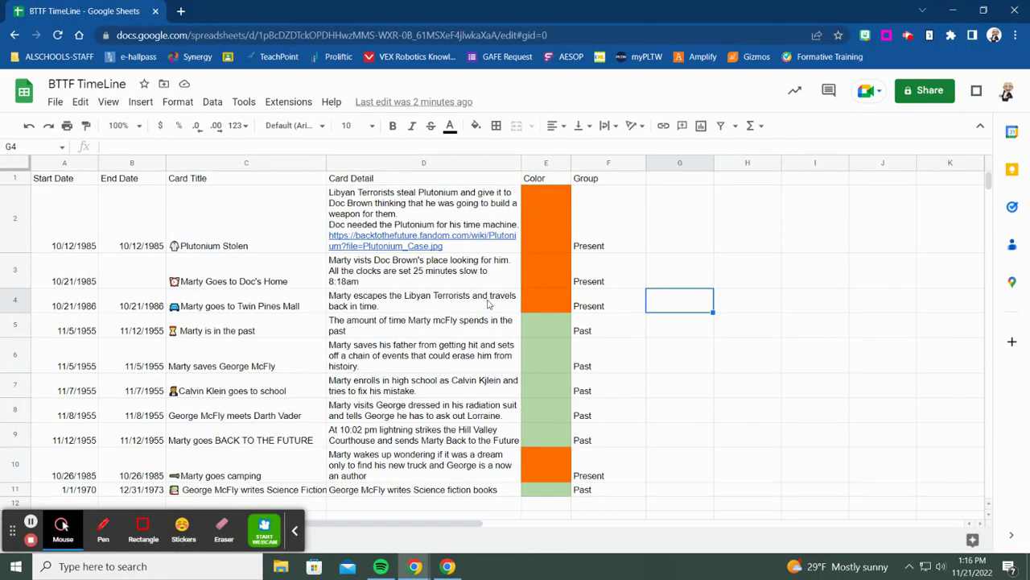
click(296, 531)
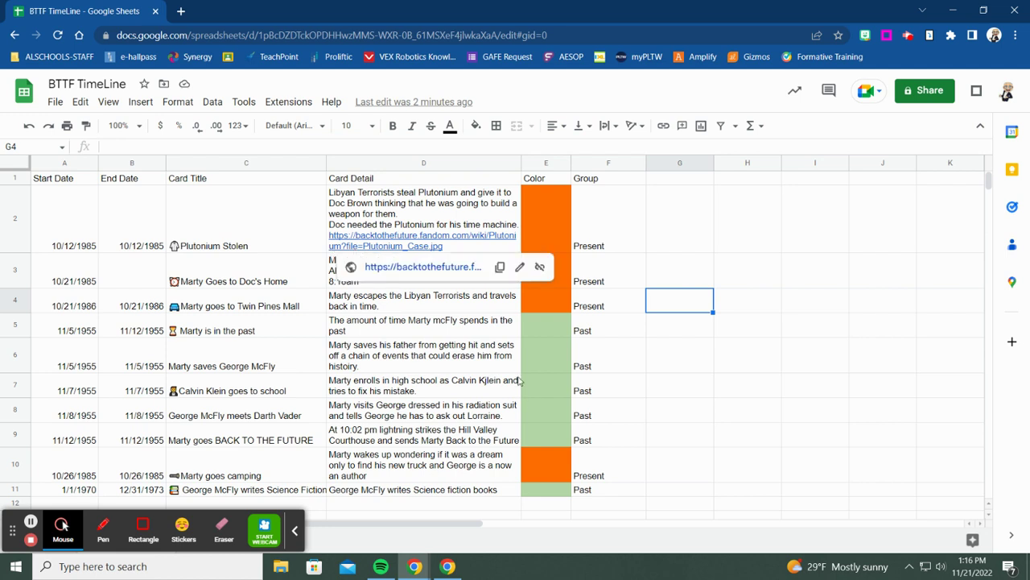
click(757, 250)
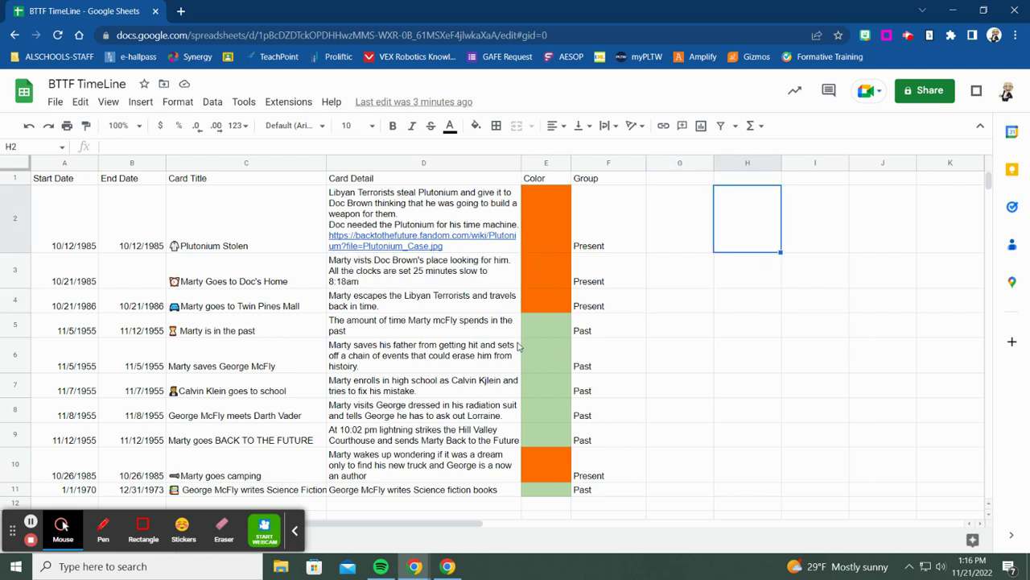
click(296, 534)
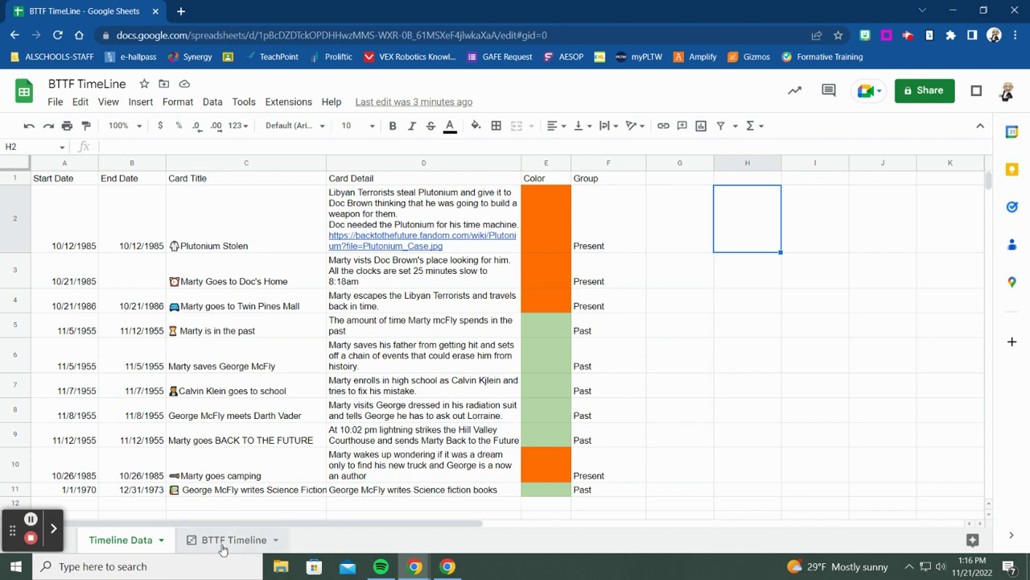
click(225, 549)
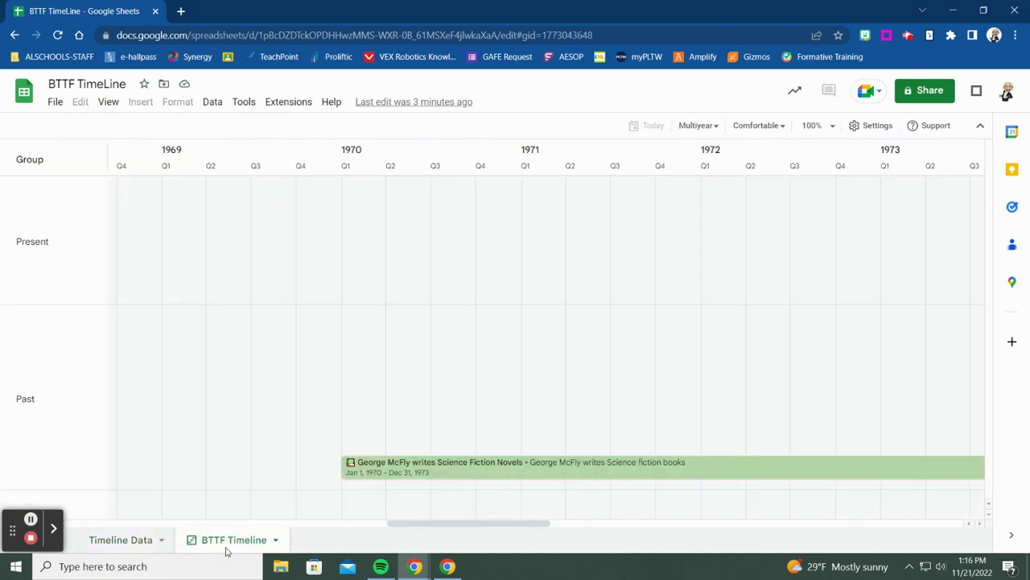
- Examine the card details of the first four Past events, from Marty is in the past to George McFly meets Darth Vader
click(439, 525)
drag(440, 528, 11, 522)
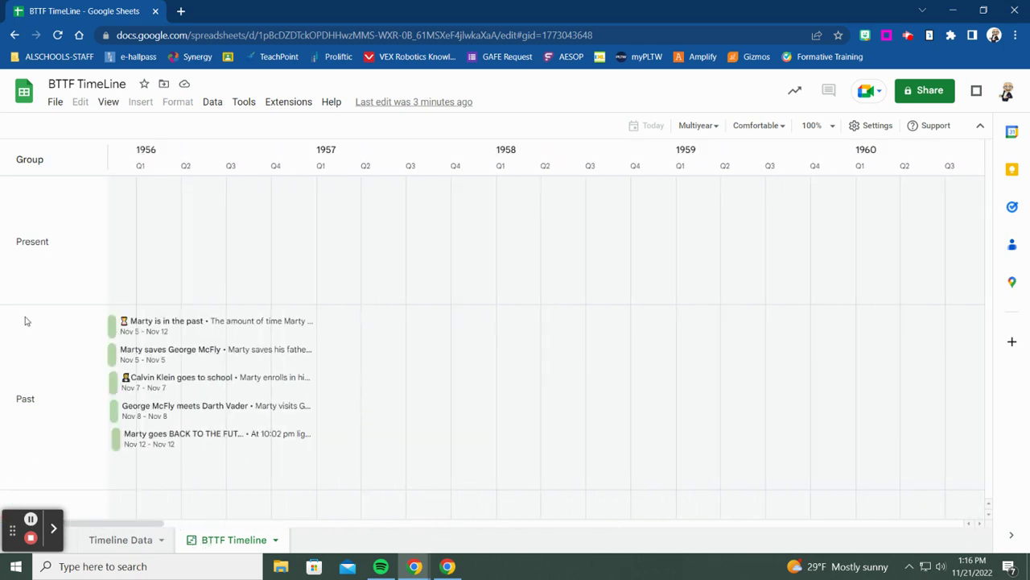
click(161, 322)
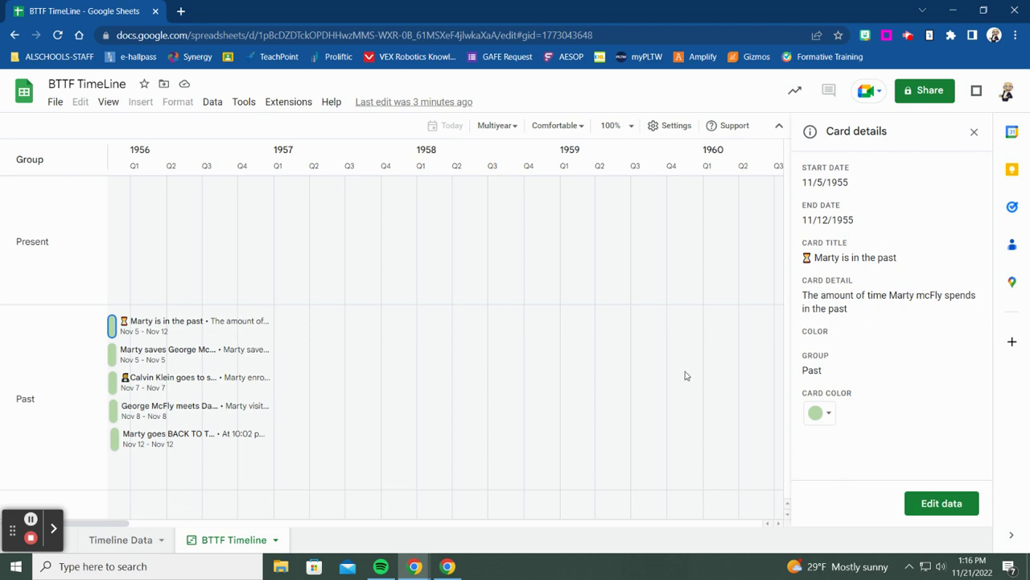
click(159, 360)
click(124, 382)
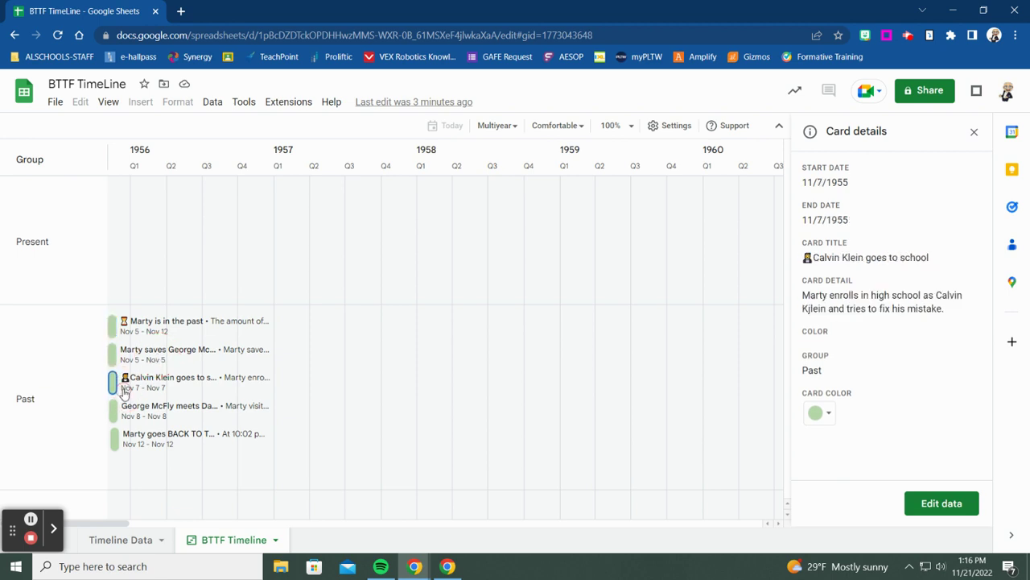
click(134, 412)
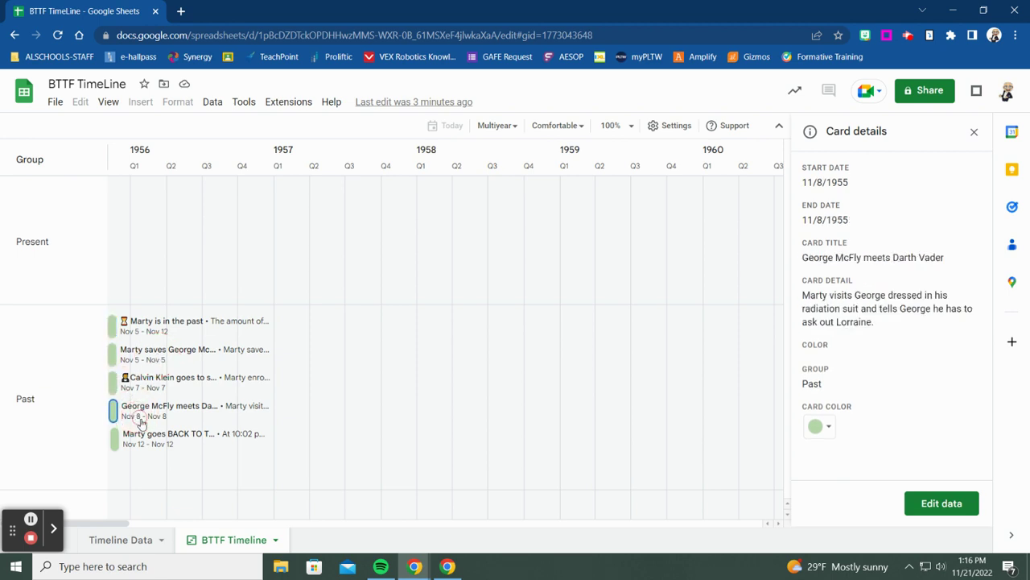
- View the card details of George McFly writes Science Fiction Novels, and bring the Present events from late 1985 to 1986 into view
click(111, 524)
drag(111, 526, 429, 523)
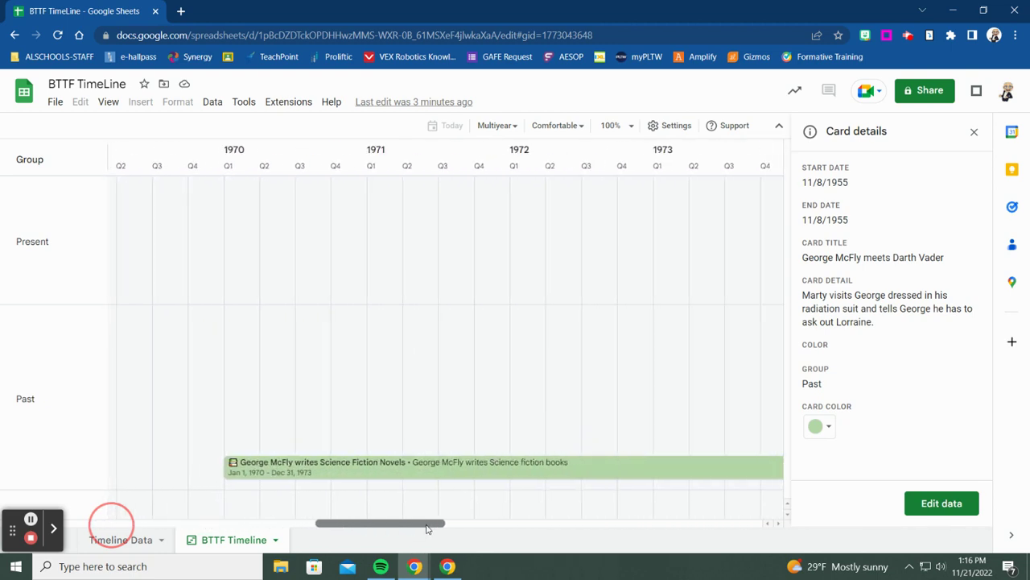
click(395, 475)
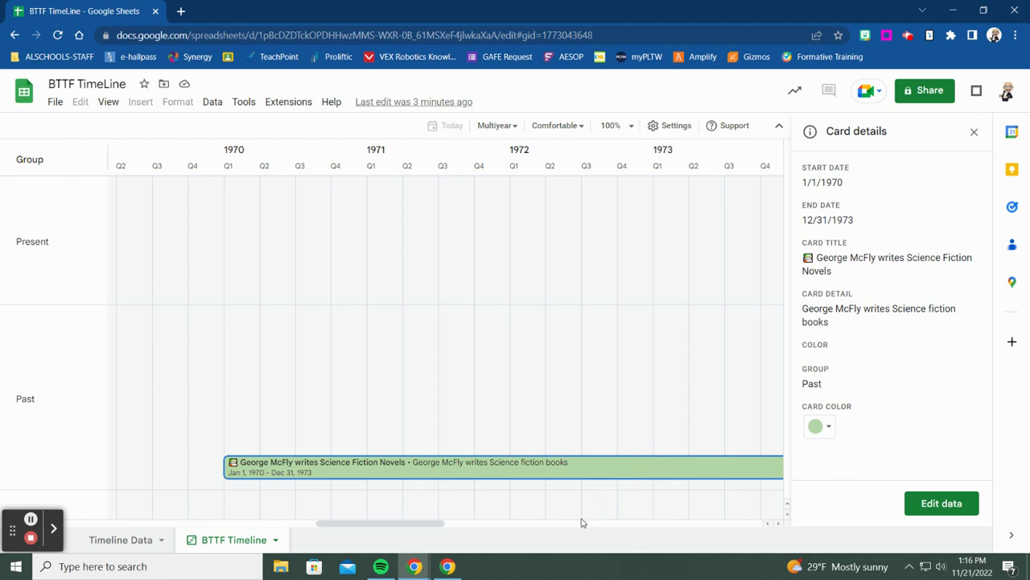
mouse_move(398, 524)
mouse_down()
mouse_move(428, 524)
mouse_move(386, 524)
mouse_move(399, 524)
mouse_up()
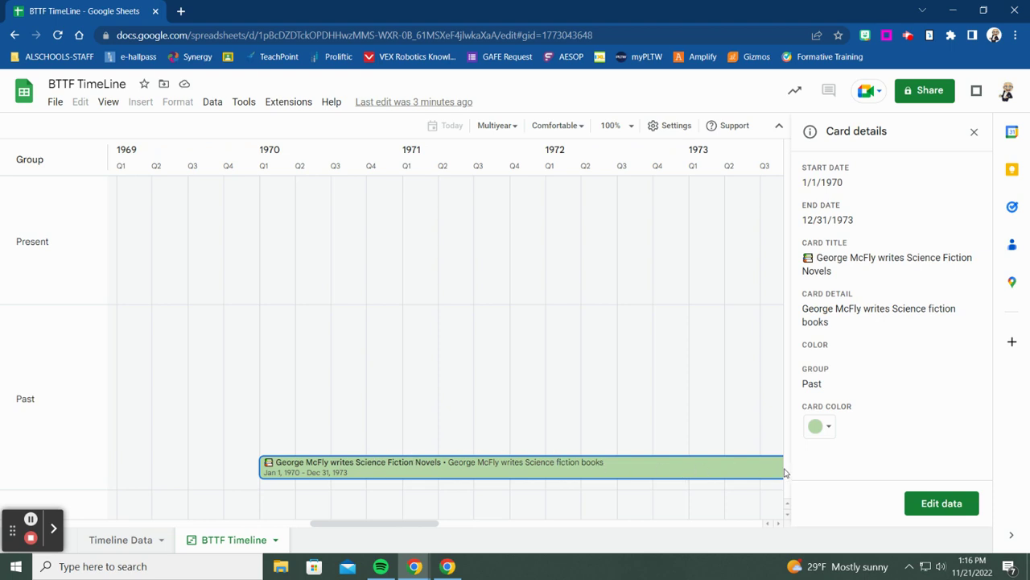
drag(416, 524, 739, 550)
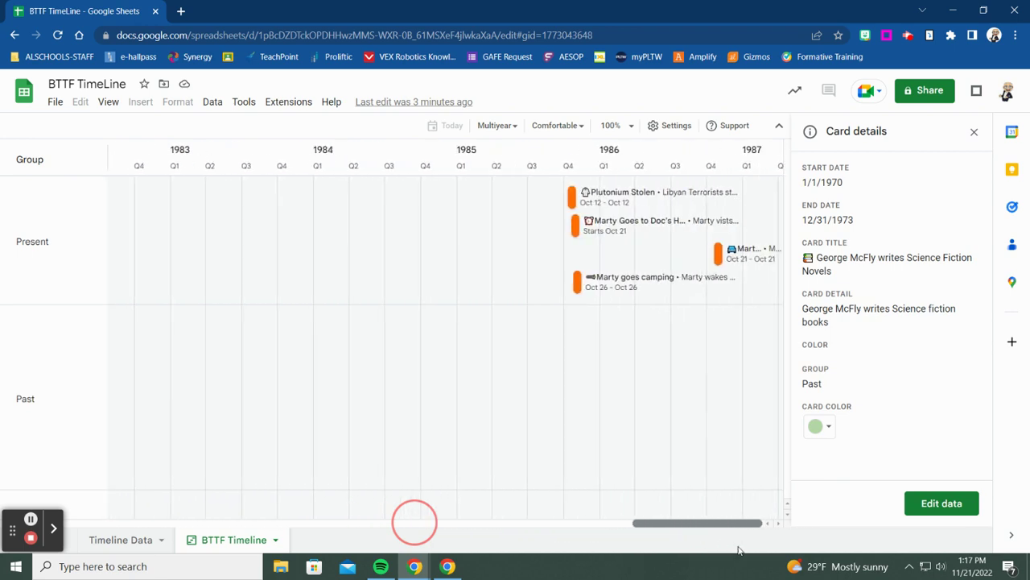
- View the Plutonium Stolen card's details, open its linked Futurepedia page on Plutonium, look through it, and close the page
click(626, 192)
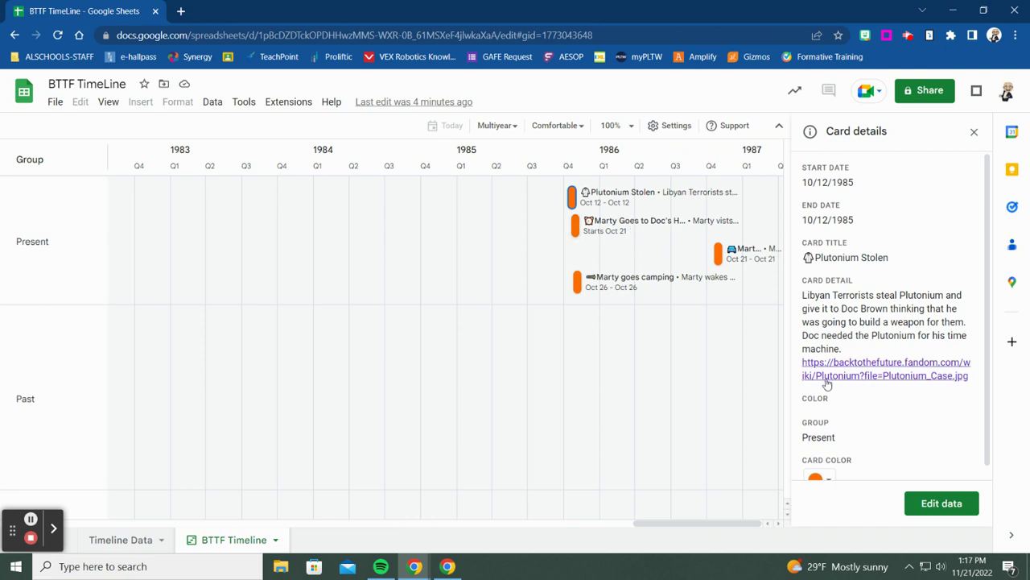
click(854, 370)
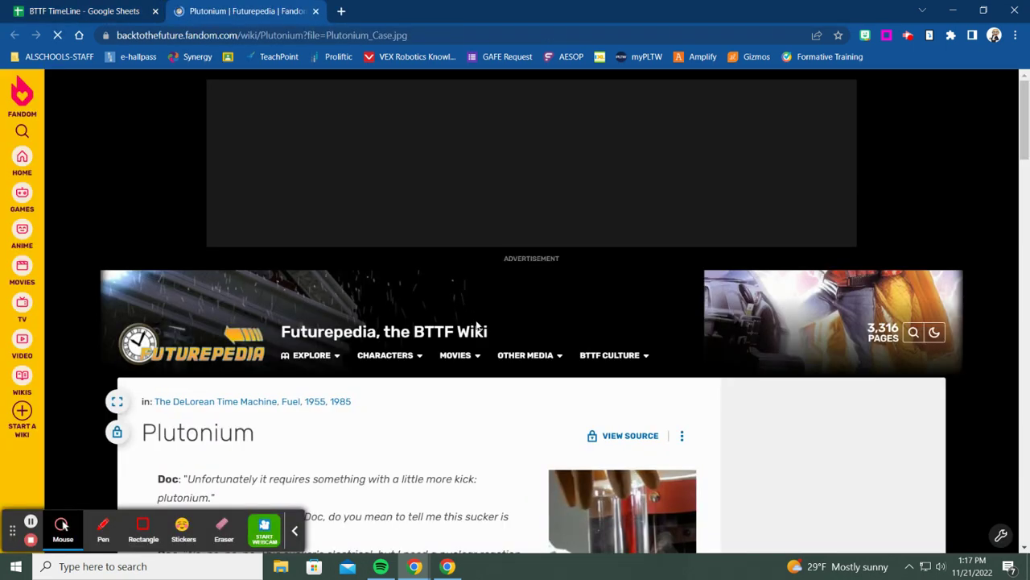
scroll(326, 221, down, 12)
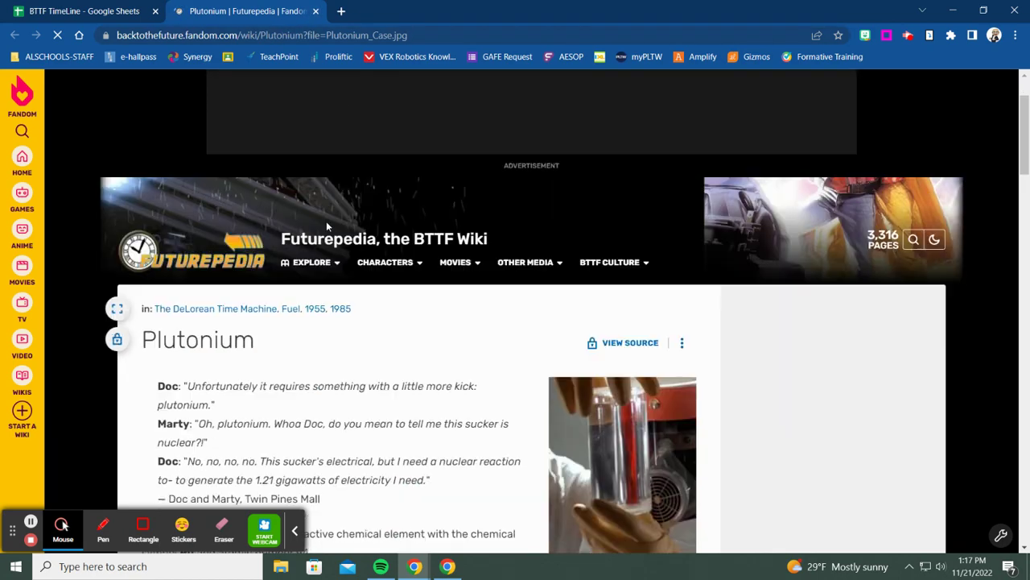
scroll(336, 227, up, 5)
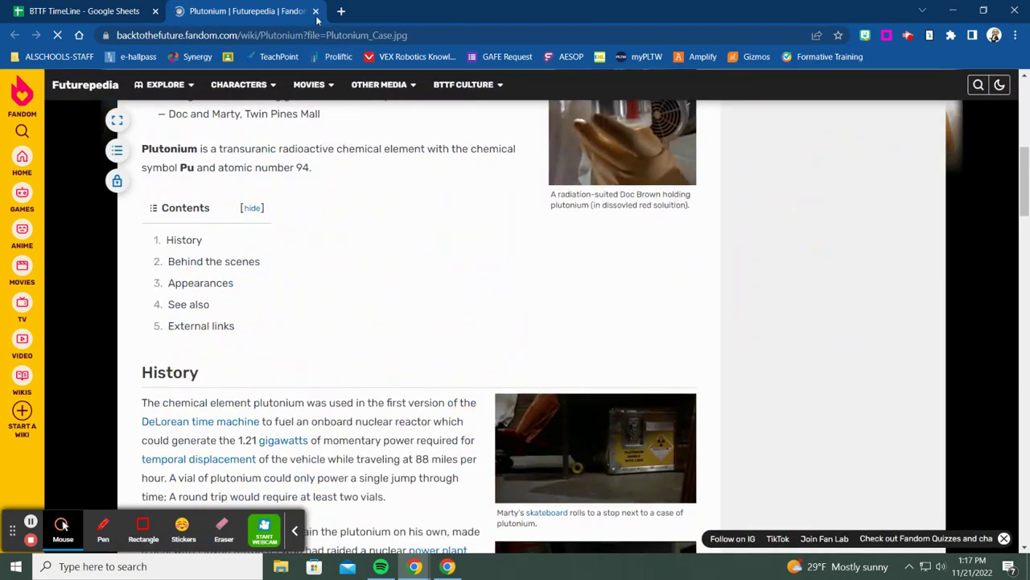
click(316, 11)
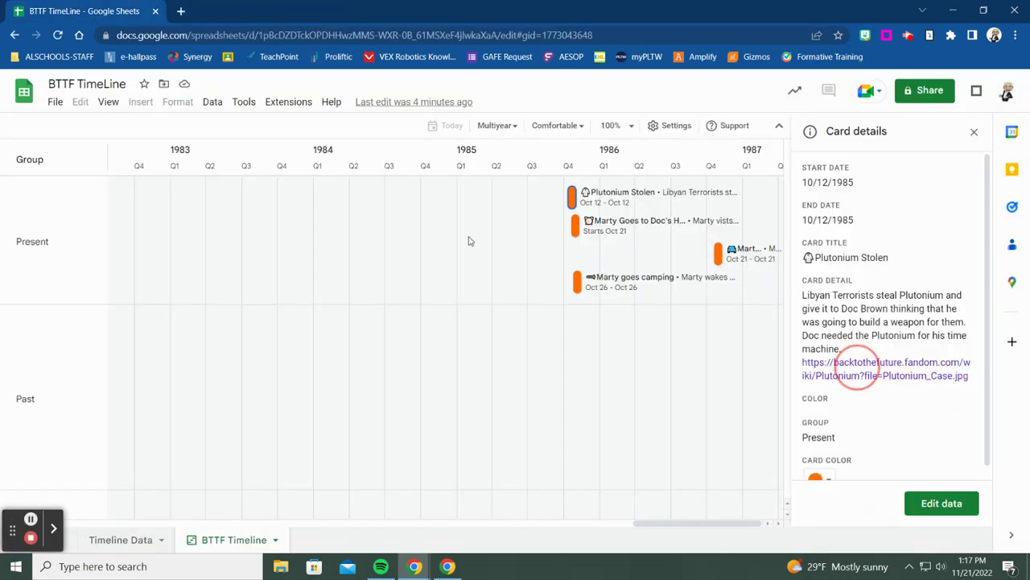
- Examine the card details of the remaining Present events: Marty Goes to Doc's Home, Marty goes to Twin Pines Mall, and Marty goes camping
click(643, 225)
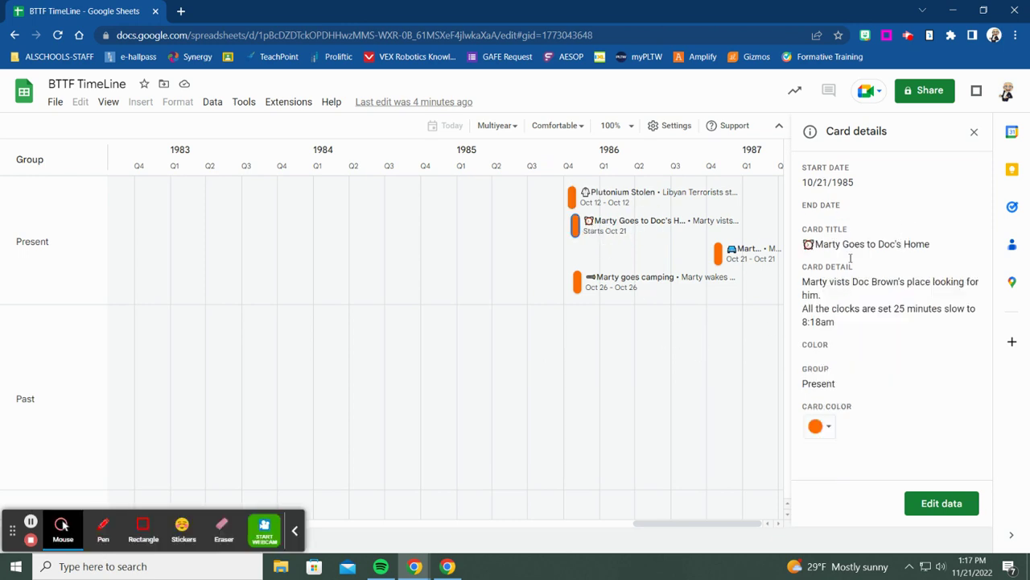
click(718, 256)
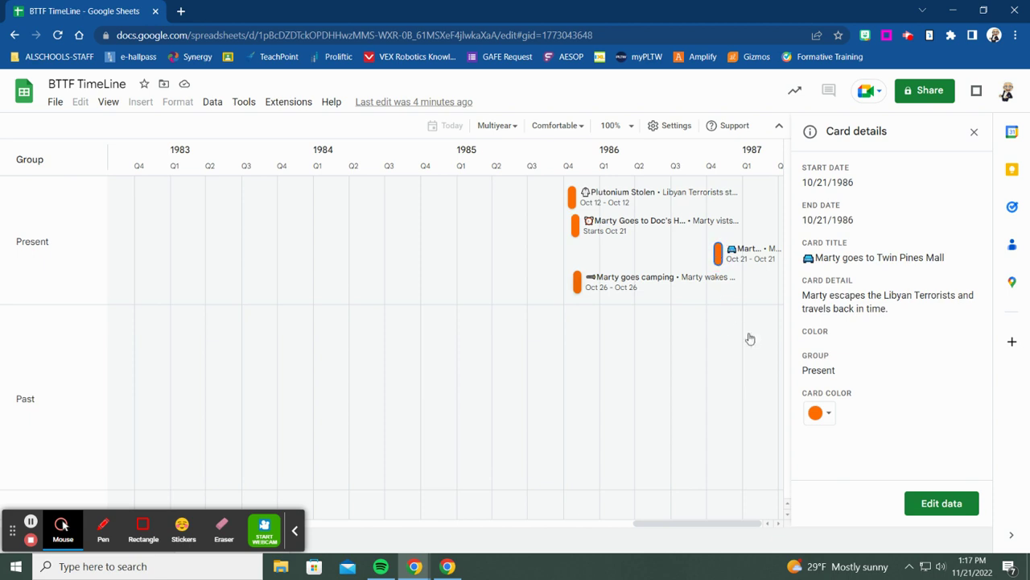
click(579, 287)
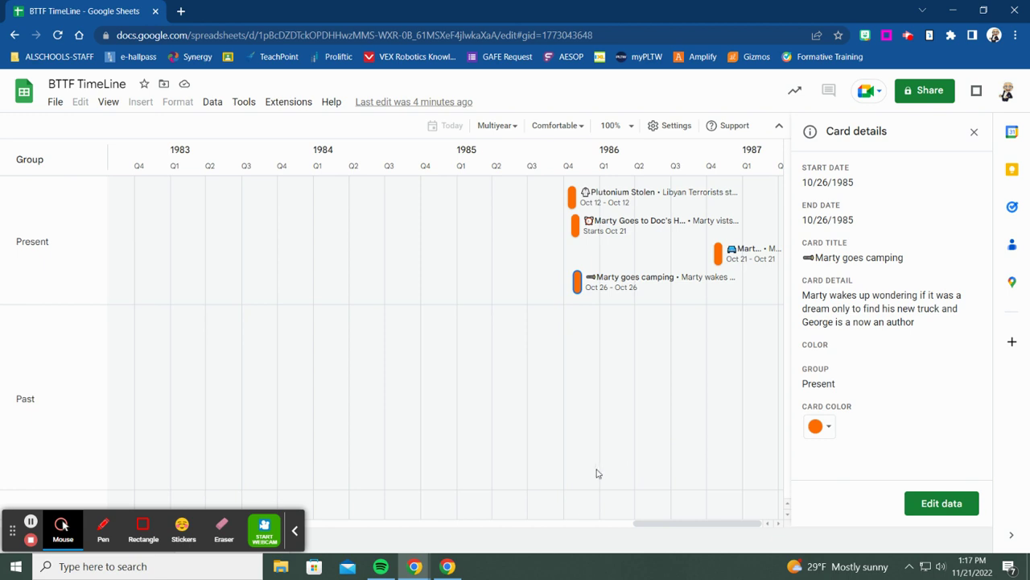
- Return to the 1955 Past events and view their card details from Marty saves George McFly through Marty goes BACK TO THE FUTURE
drag(666, 521, 21, 497)
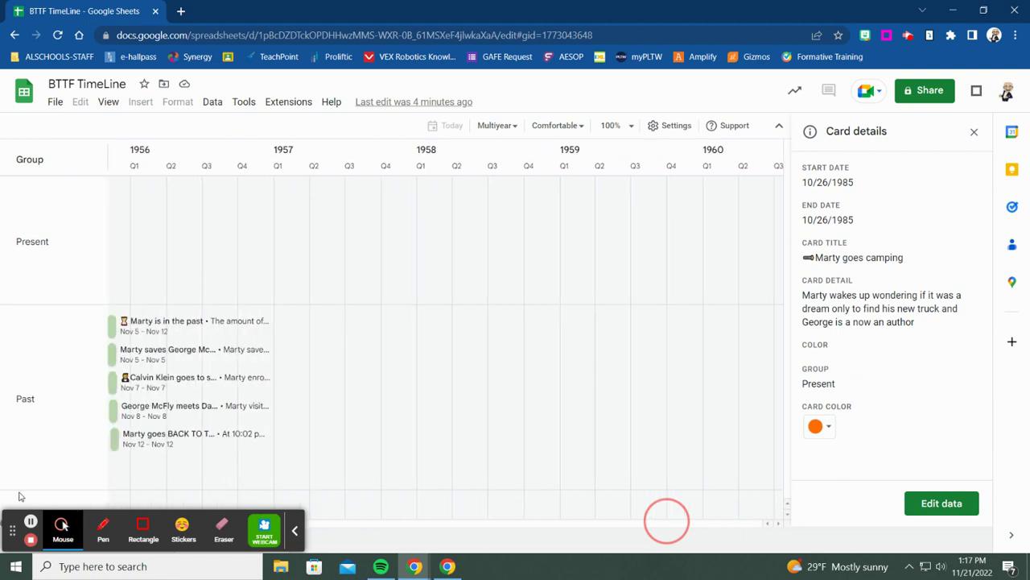
click(115, 354)
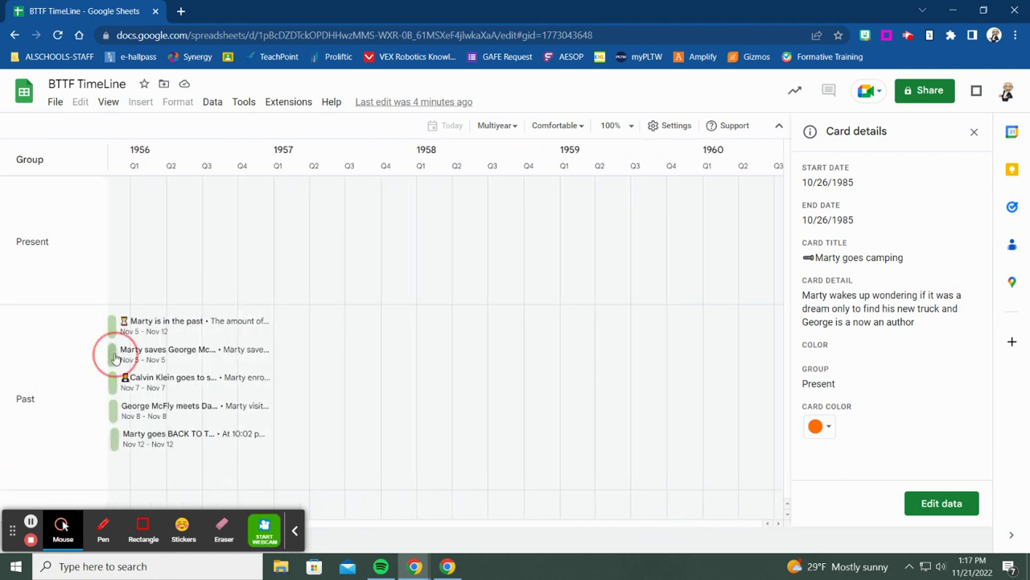
click(115, 382)
click(116, 411)
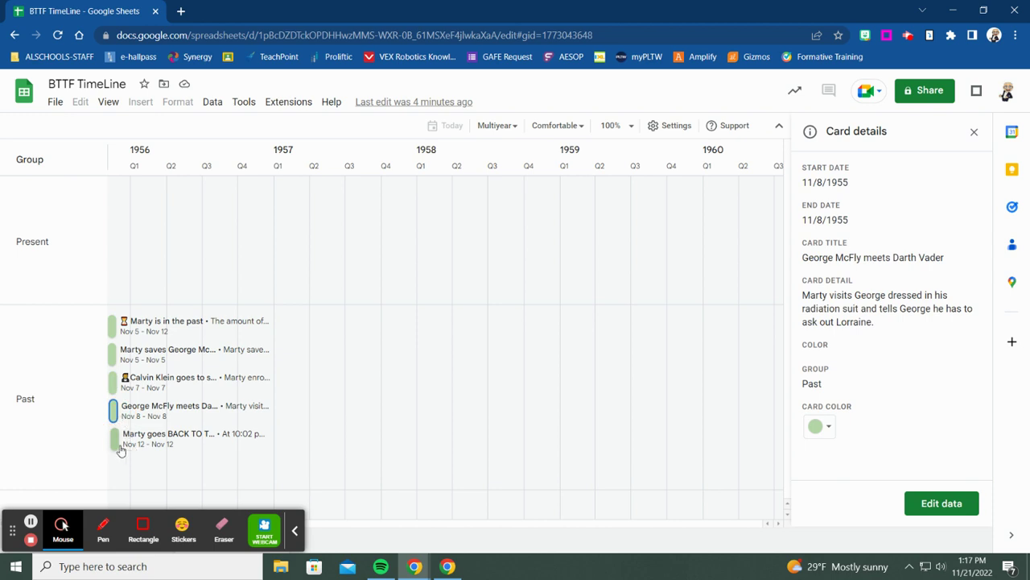
click(118, 440)
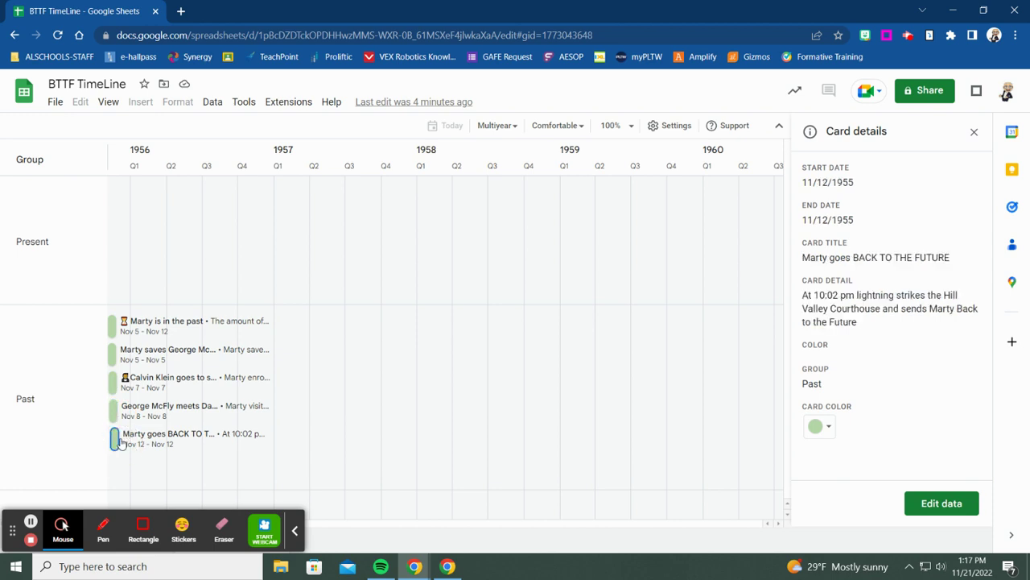